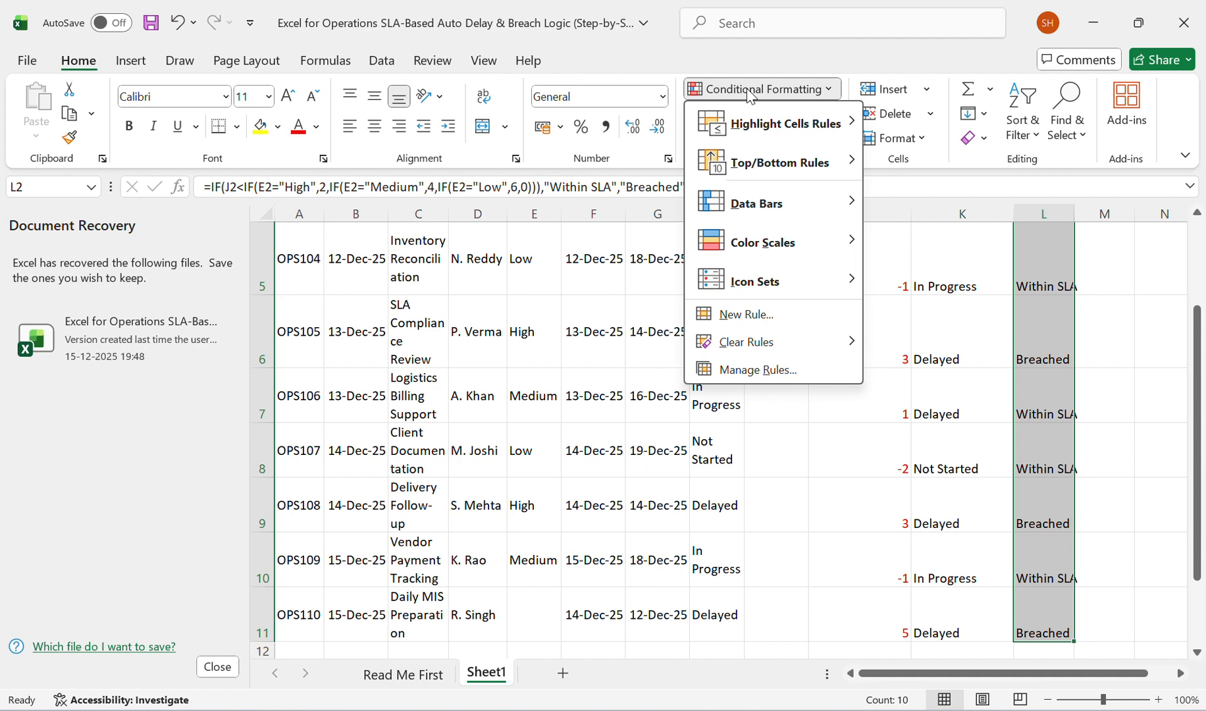
Step: Start a formula-based conditional formatting rule for the SLA Breach Flag cells L2:L11 with the formula =$L2="Within SLA"
{"action": "mouse_move", "coordinate": [725, 350]}
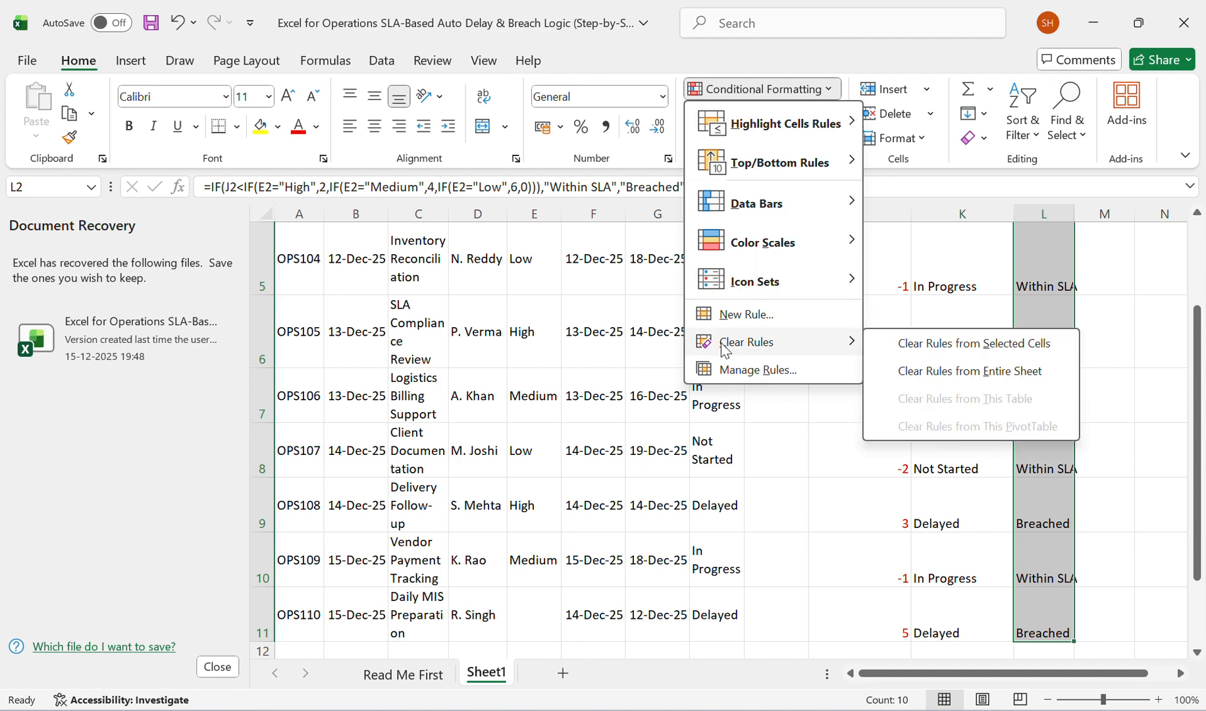
{"action": "left_click", "coordinate": [737, 372]}
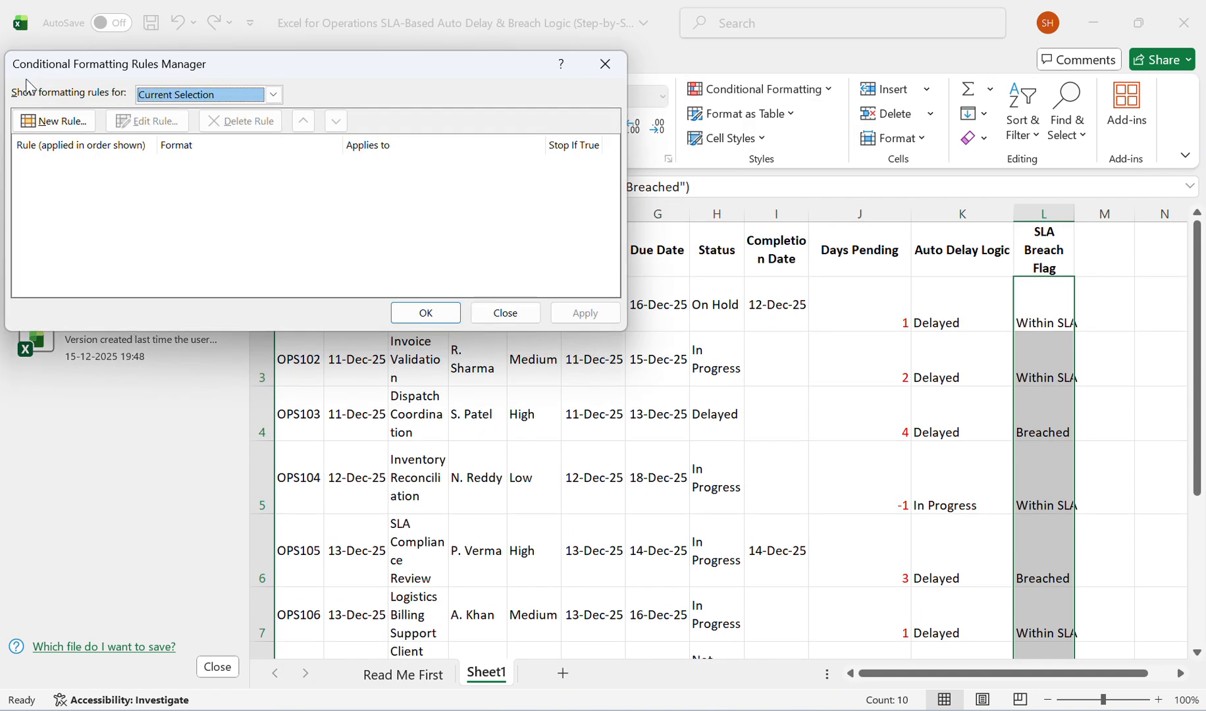
{"action": "left_click", "coordinate": [50, 121]}
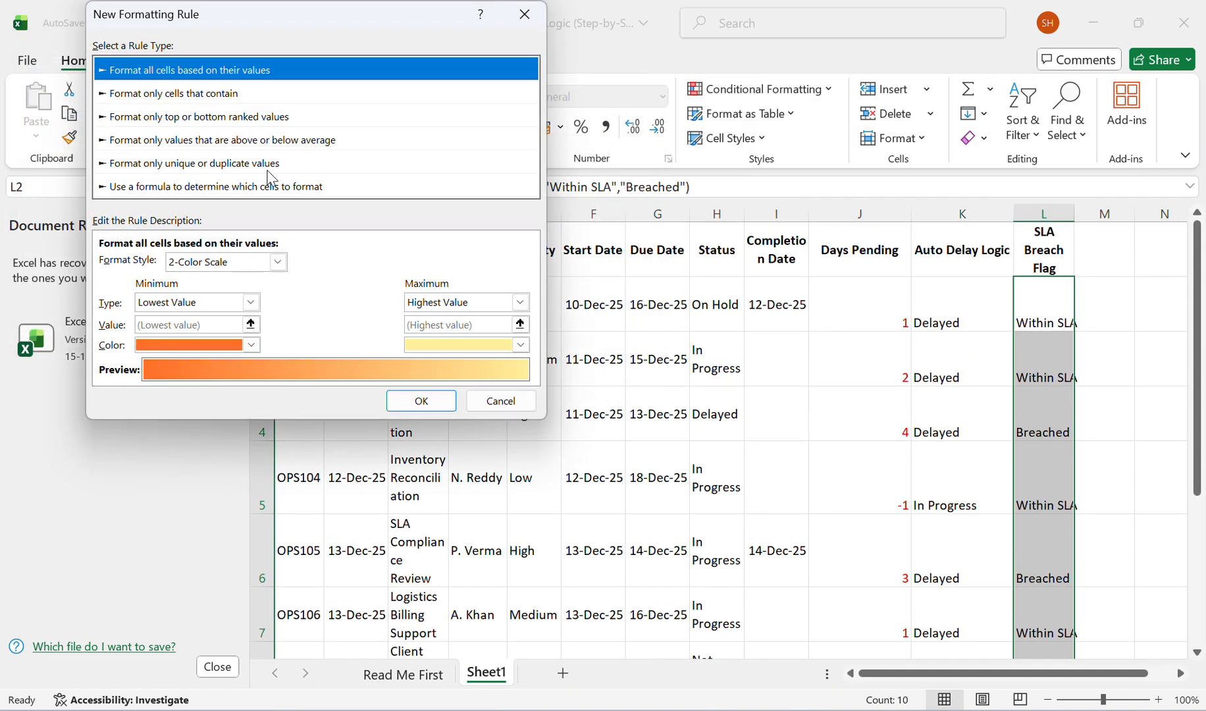
{"action": "left_click", "coordinate": [274, 192]}
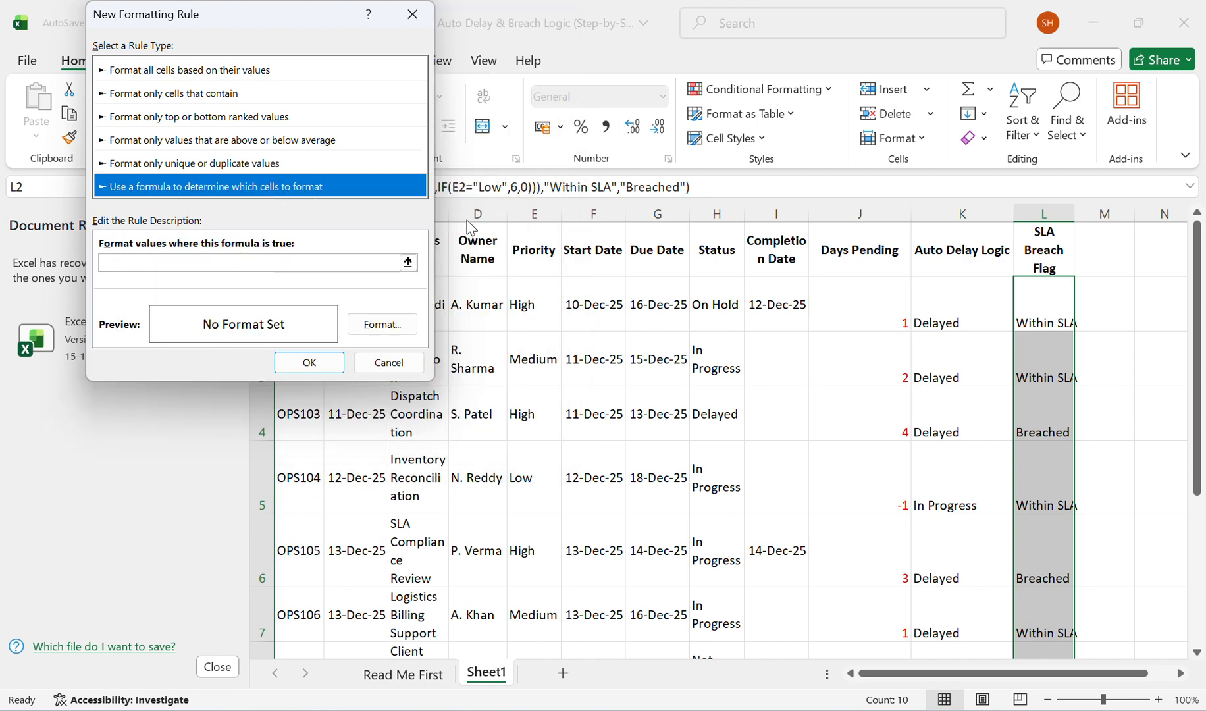
{"action": "left_click", "coordinate": [198, 260]}
{"action": "left_click", "coordinate": [197, 259]}
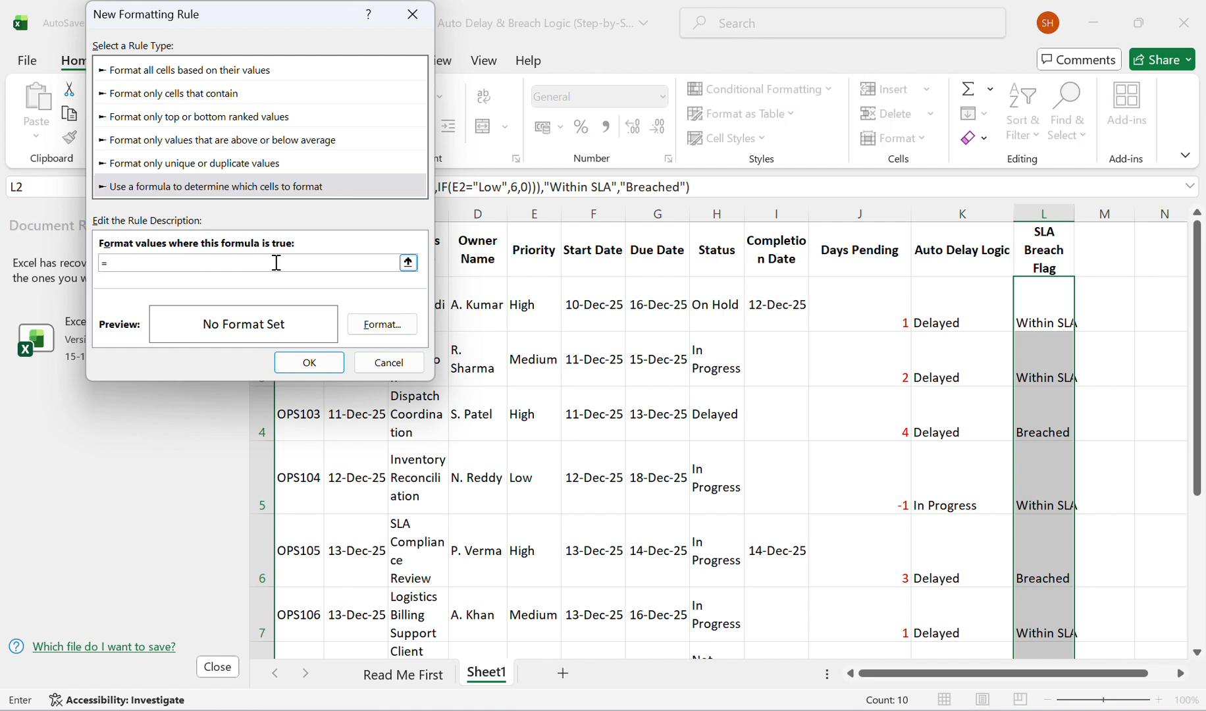
{"action": "left_click", "coordinate": [1044, 299]}
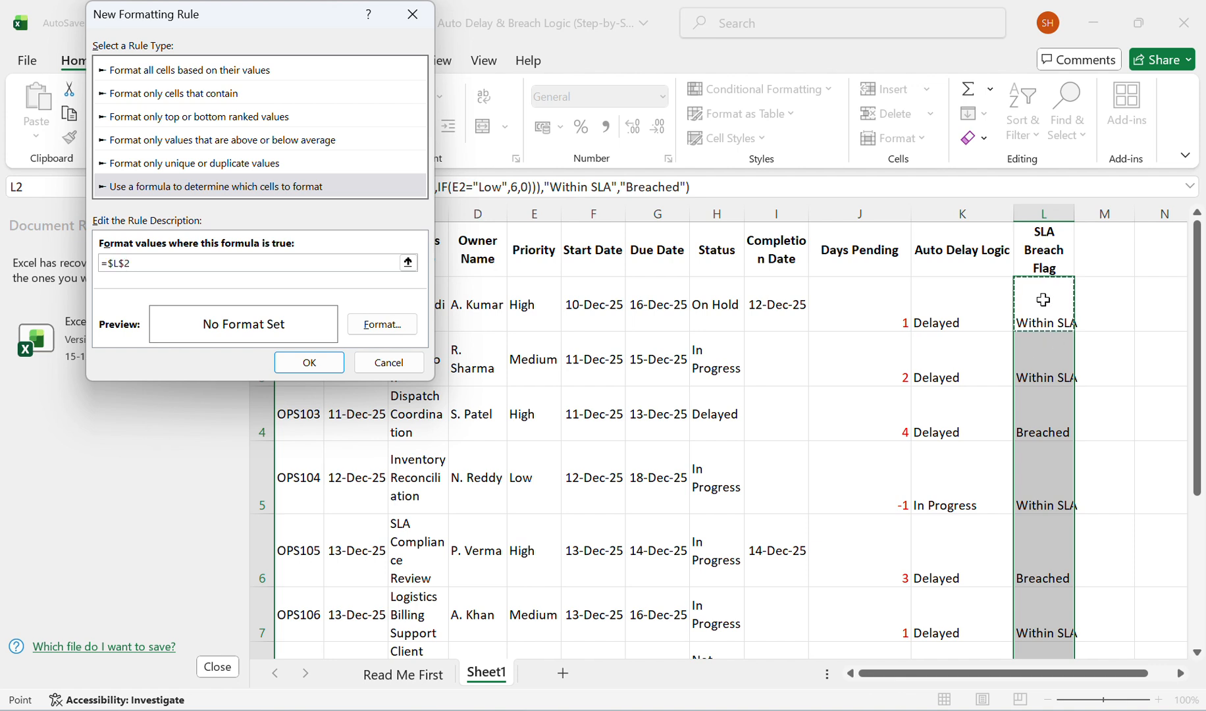
{"action": "left_click", "coordinate": [125, 264]}
{"action": "key", "text": "BackSpace"}
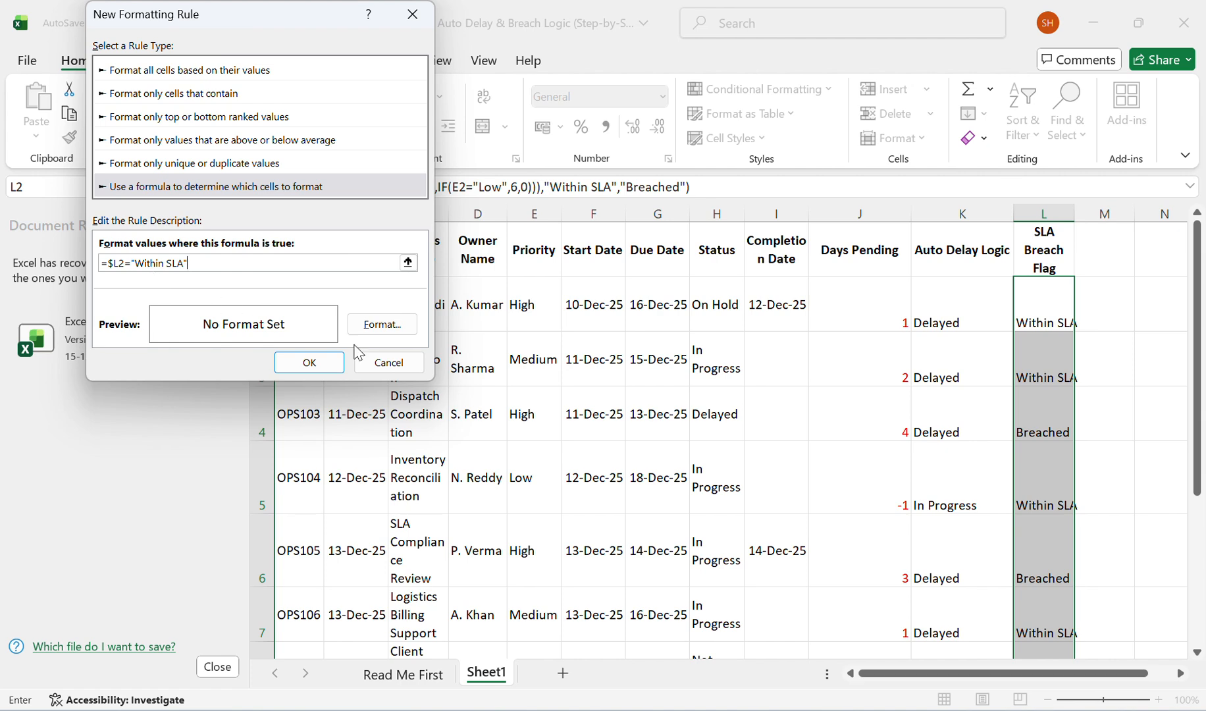
Step: Give the "Within SLA" rule a light green background fill and apply it to the selected cells
{"action": "left_click", "coordinate": [389, 330]}
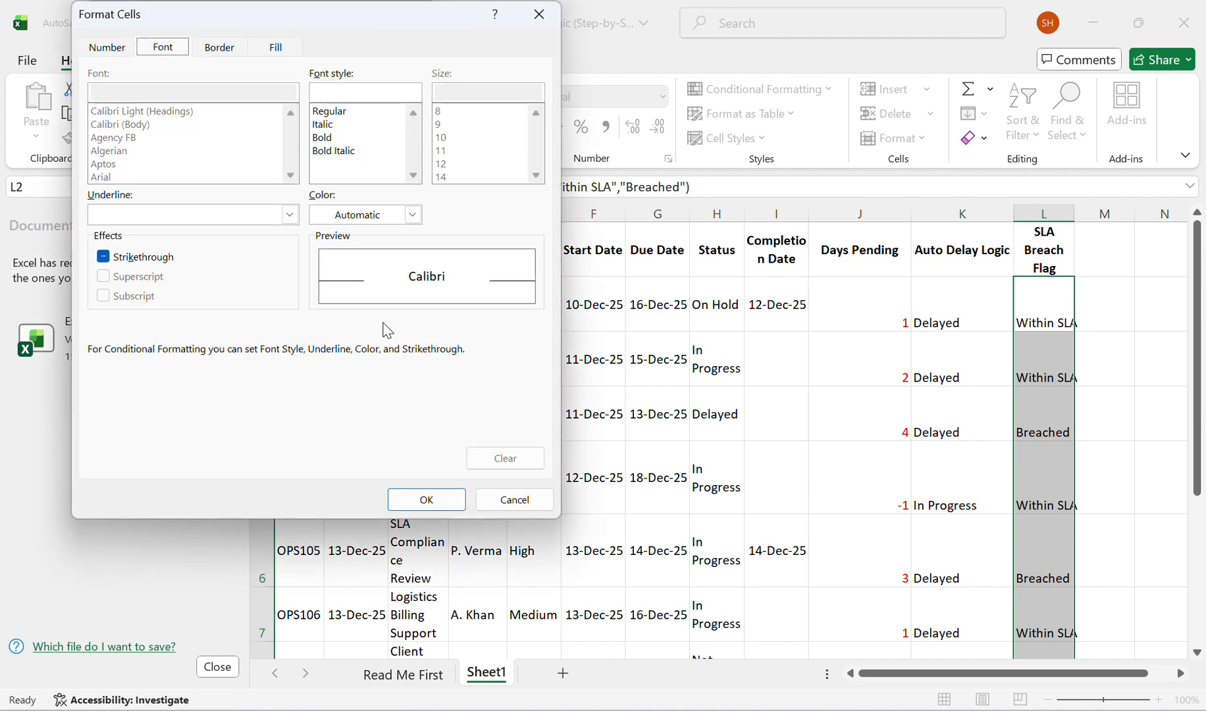
{"action": "left_click", "coordinate": [223, 50]}
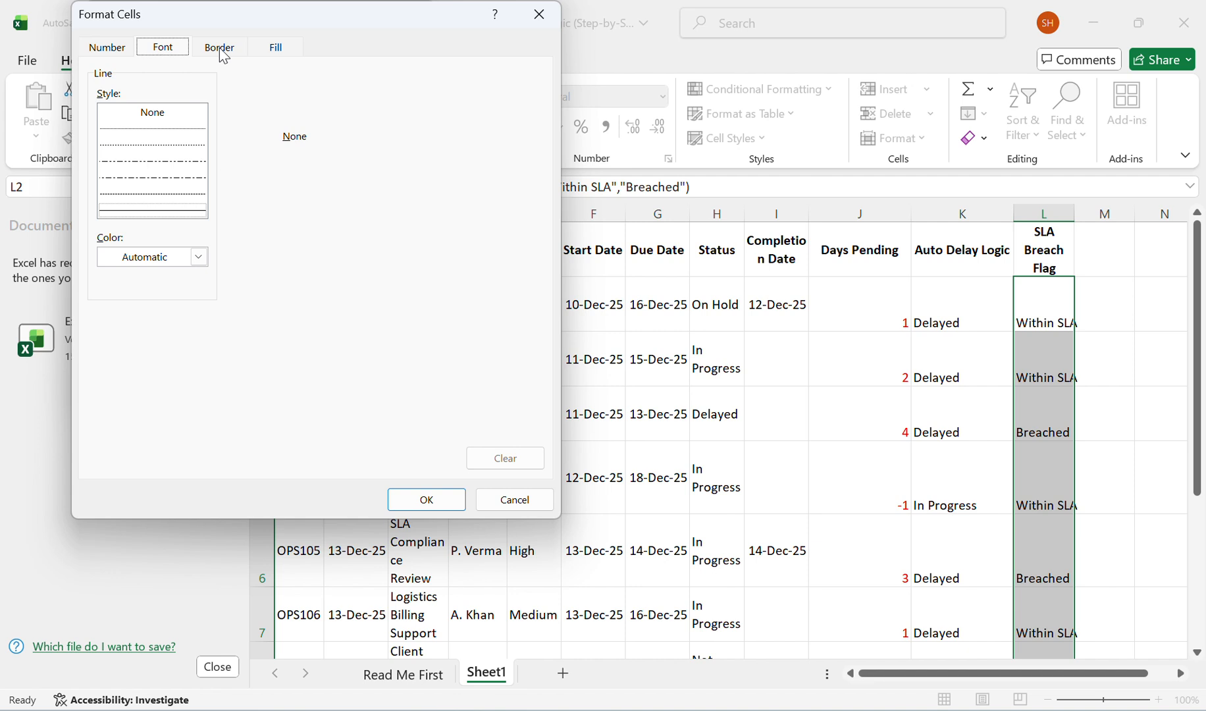
{"action": "left_click", "coordinate": [279, 60]}
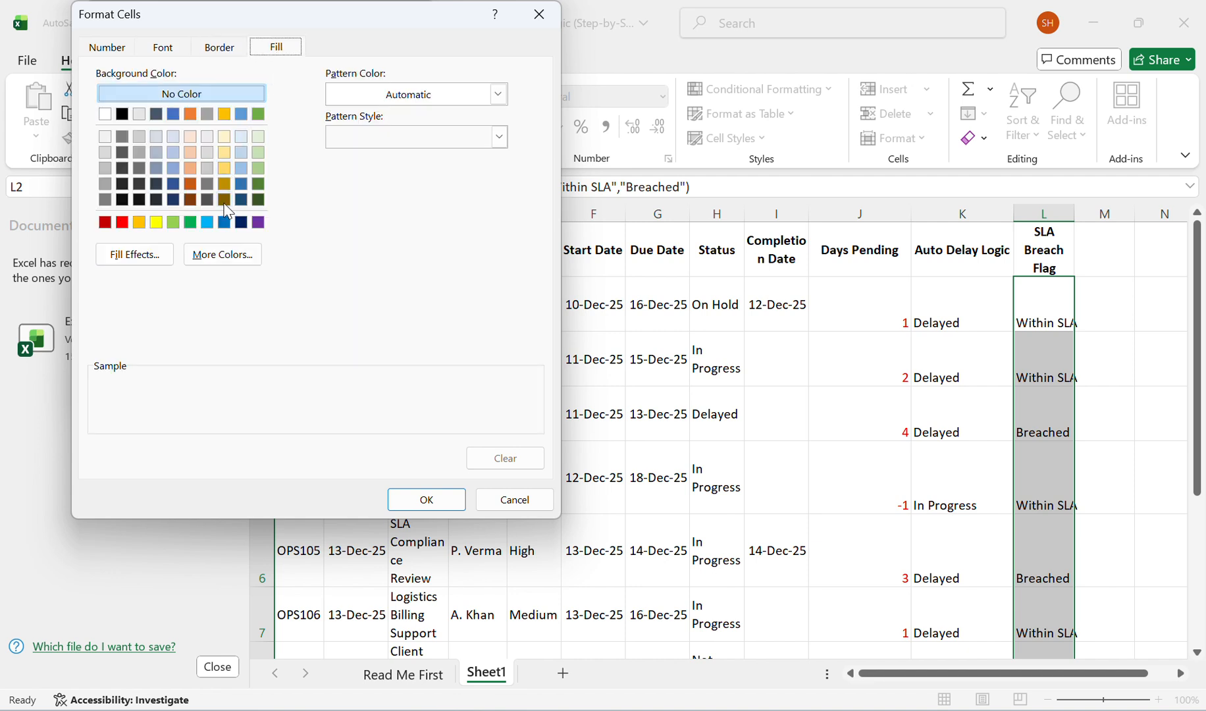
{"action": "left_click", "coordinate": [262, 135]}
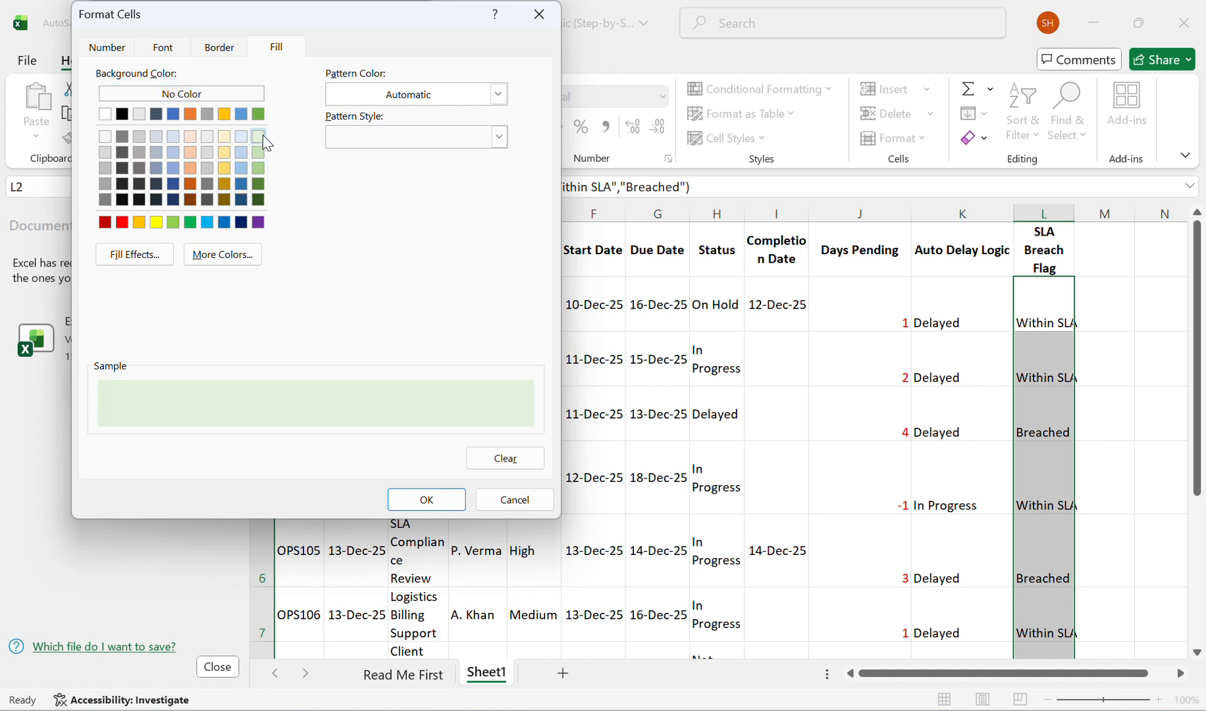
{"action": "left_click", "coordinate": [428, 500]}
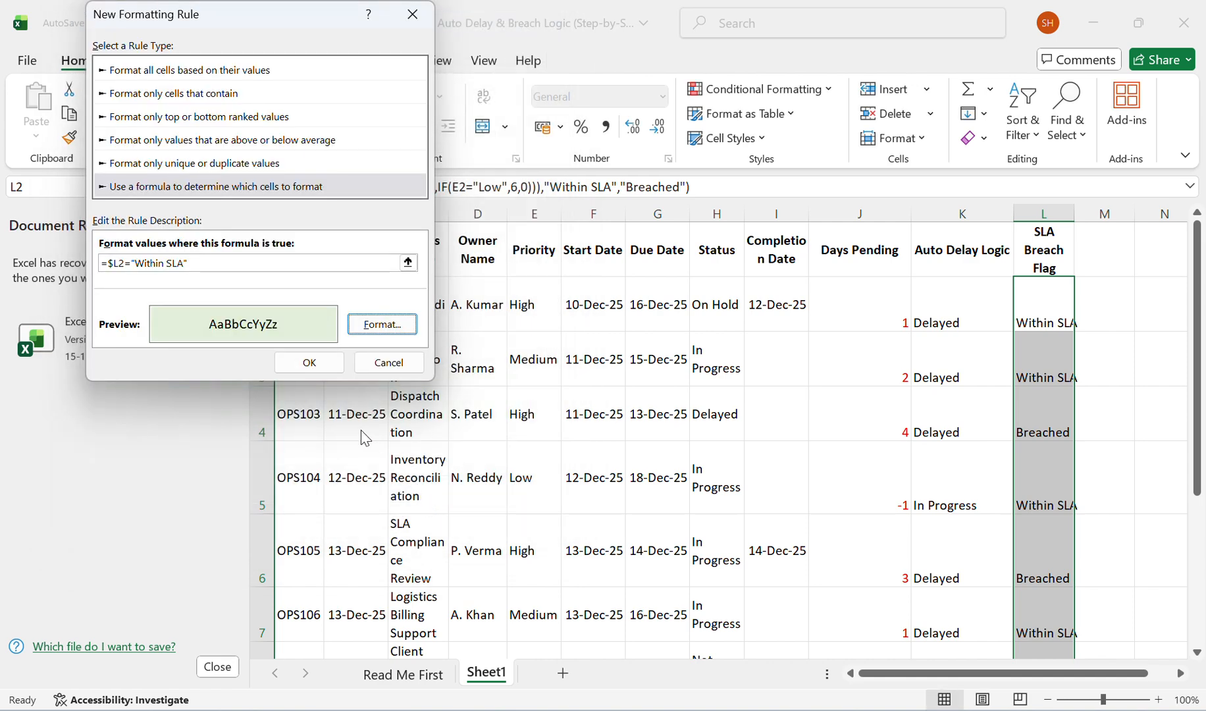
{"action": "left_click", "coordinate": [324, 362]}
{"action": "left_click", "coordinate": [422, 320]}
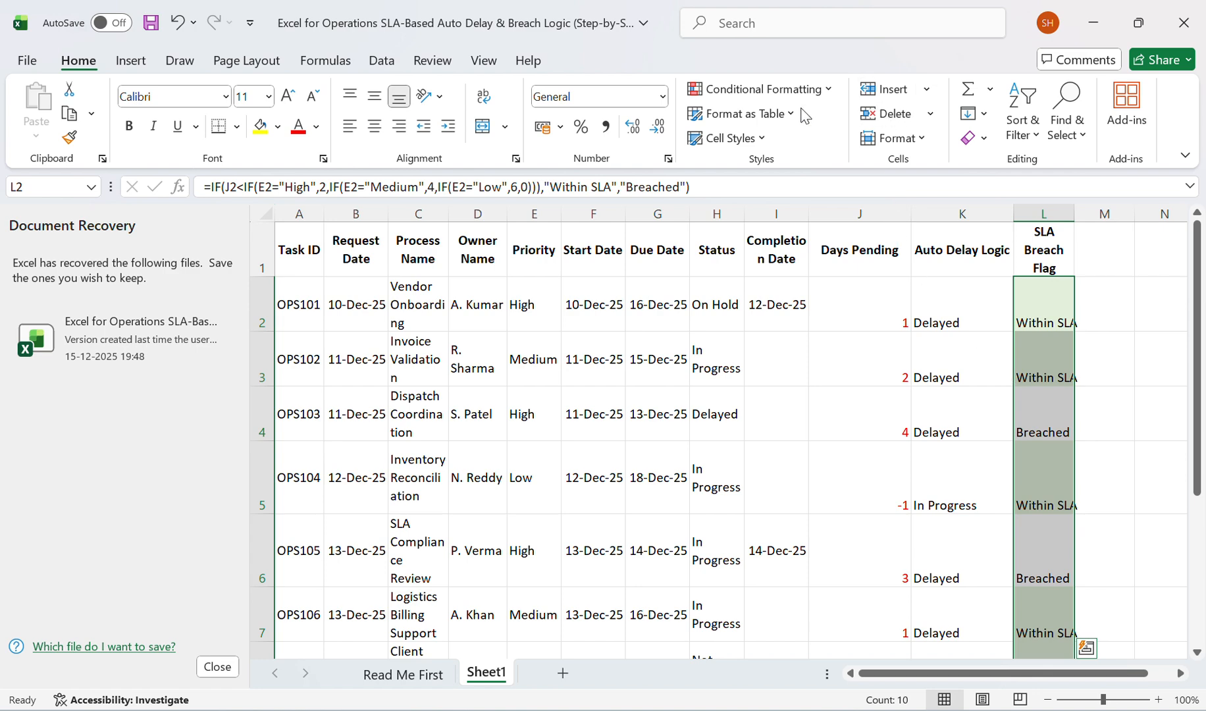
Step: Add a second formula-based conditional formatting rule to the selected cells with =$L2="Breached", leaving its format unset
{"action": "left_click", "coordinate": [774, 98]}
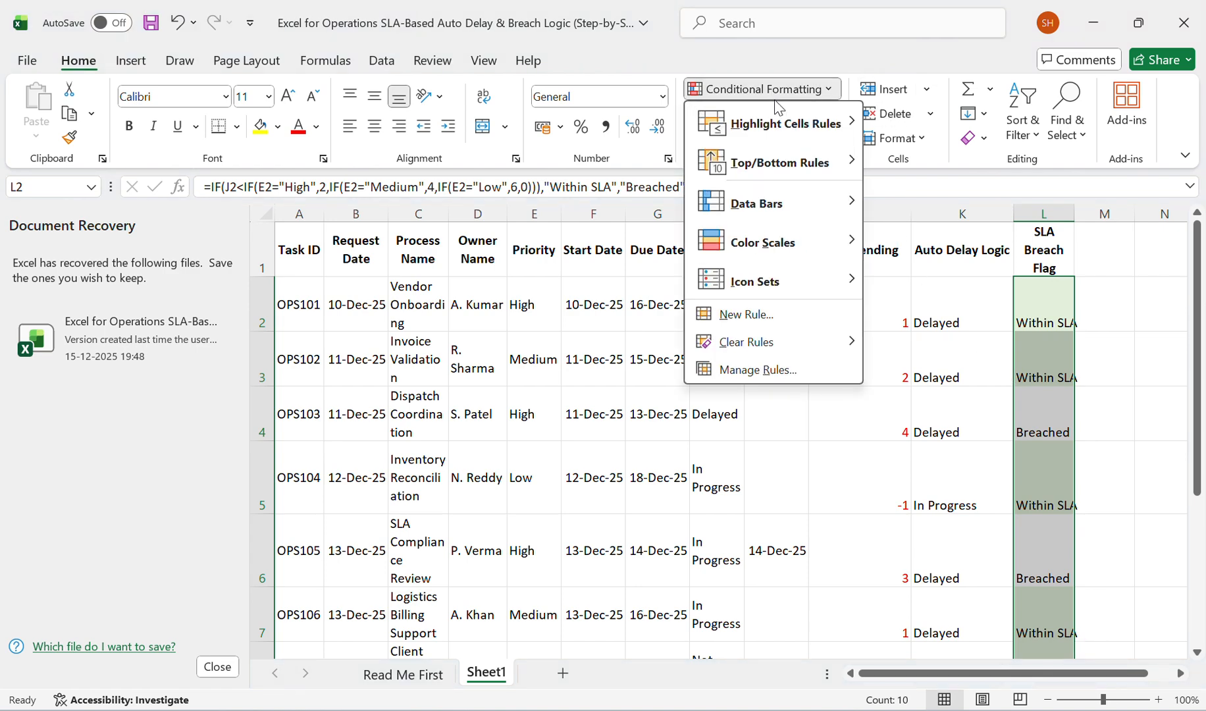
{"action": "left_click", "coordinate": [810, 308]}
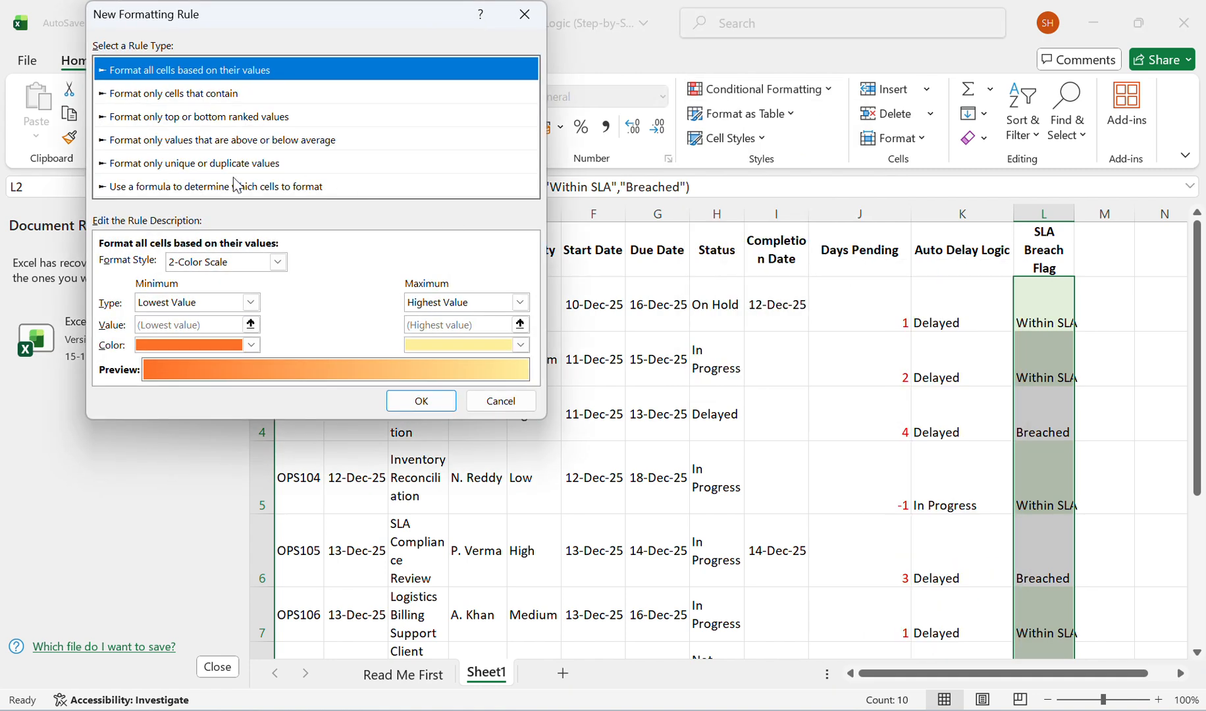
{"action": "left_click", "coordinate": [241, 189]}
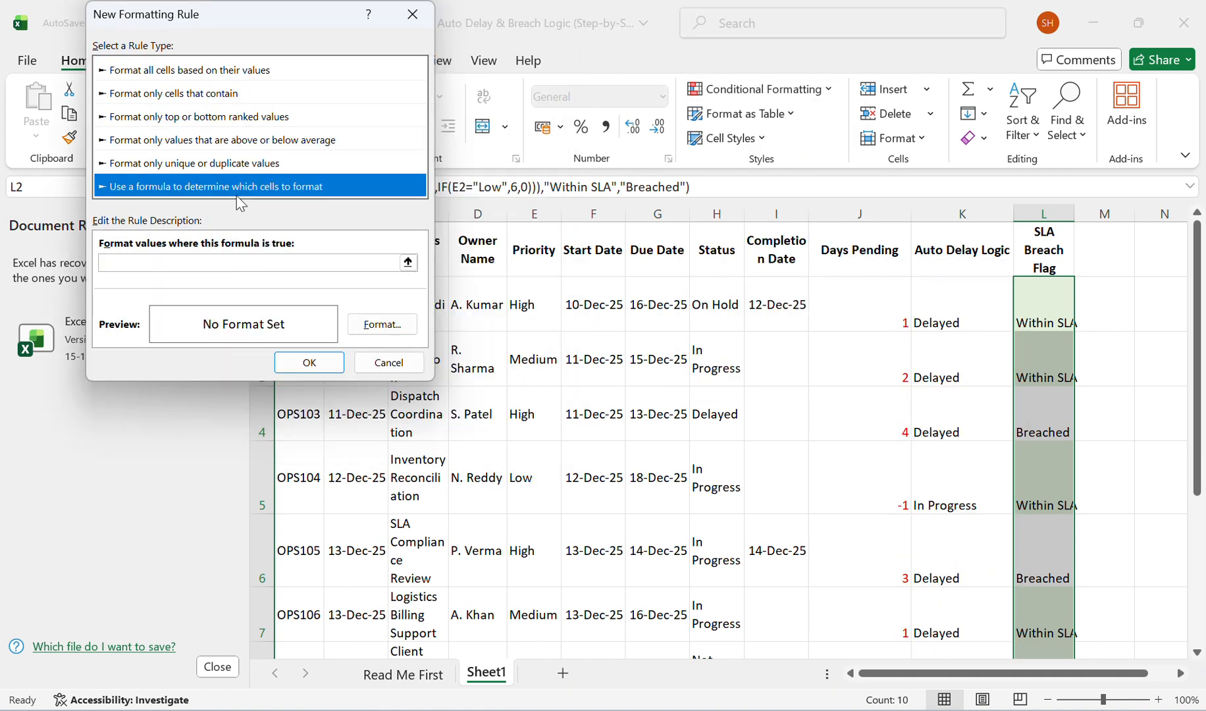
{"action": "left_click", "coordinate": [199, 264]}
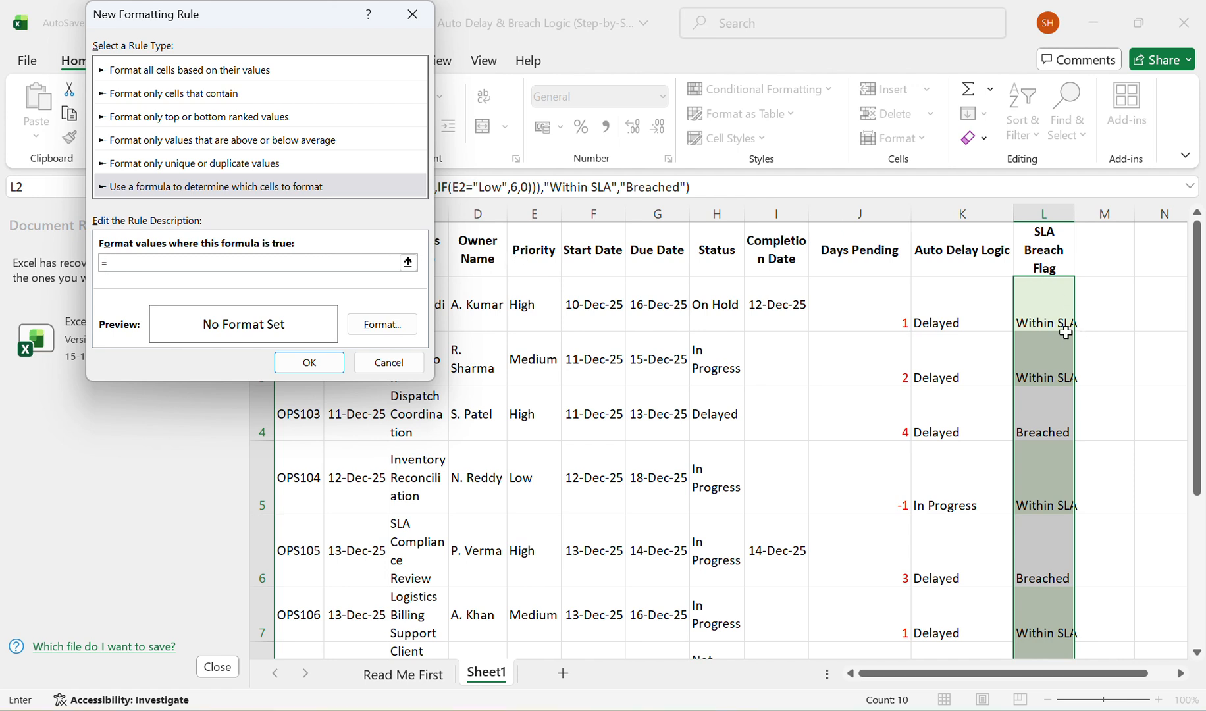
{"action": "left_click", "coordinate": [1036, 279]}
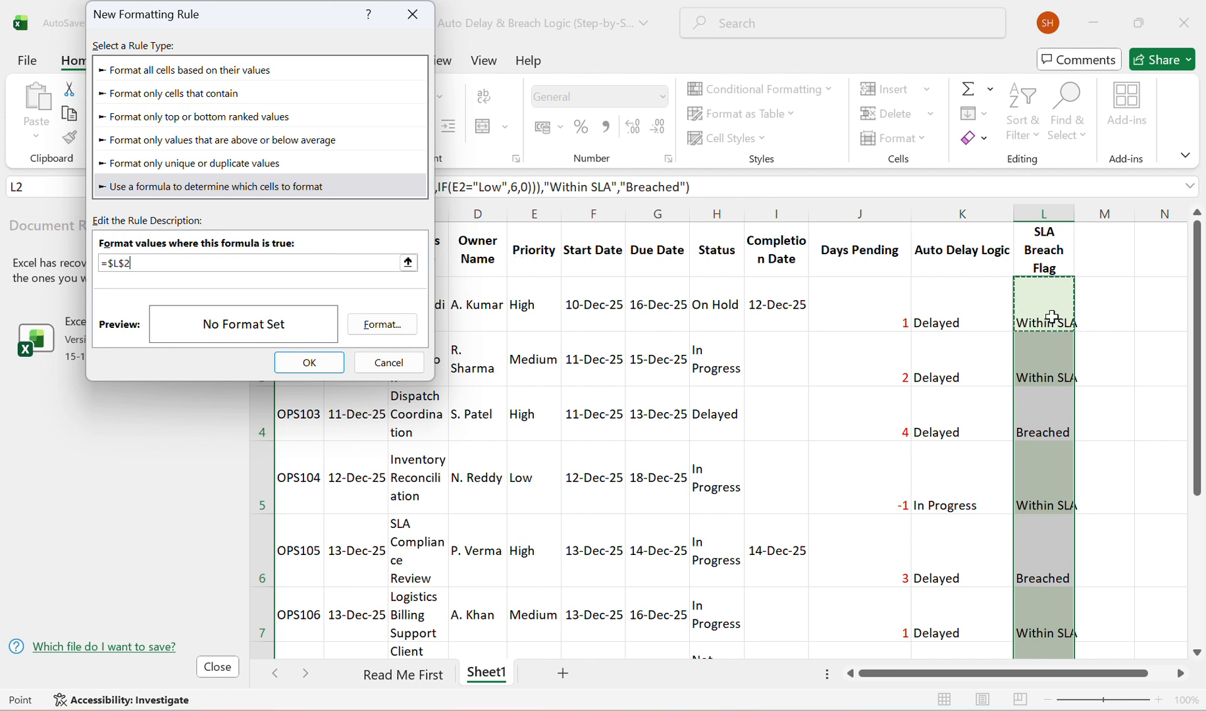
{"action": "left_click", "coordinate": [128, 266]}
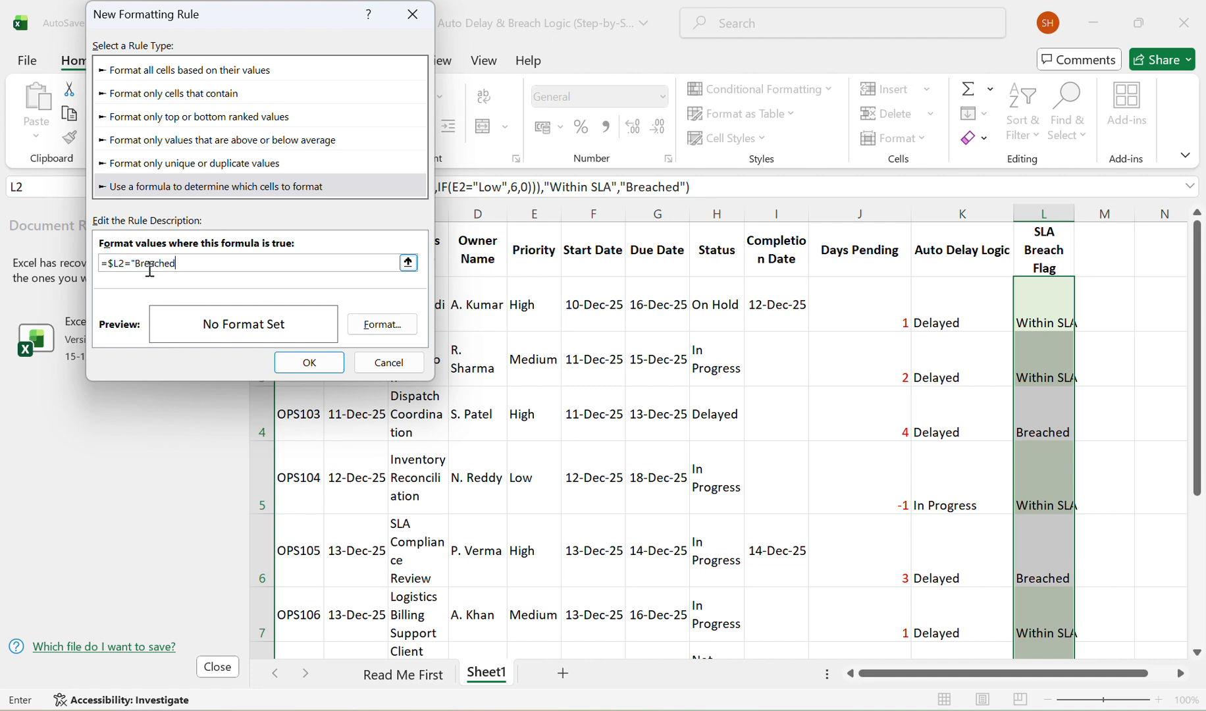
{"action": "key", "text": "Return"}
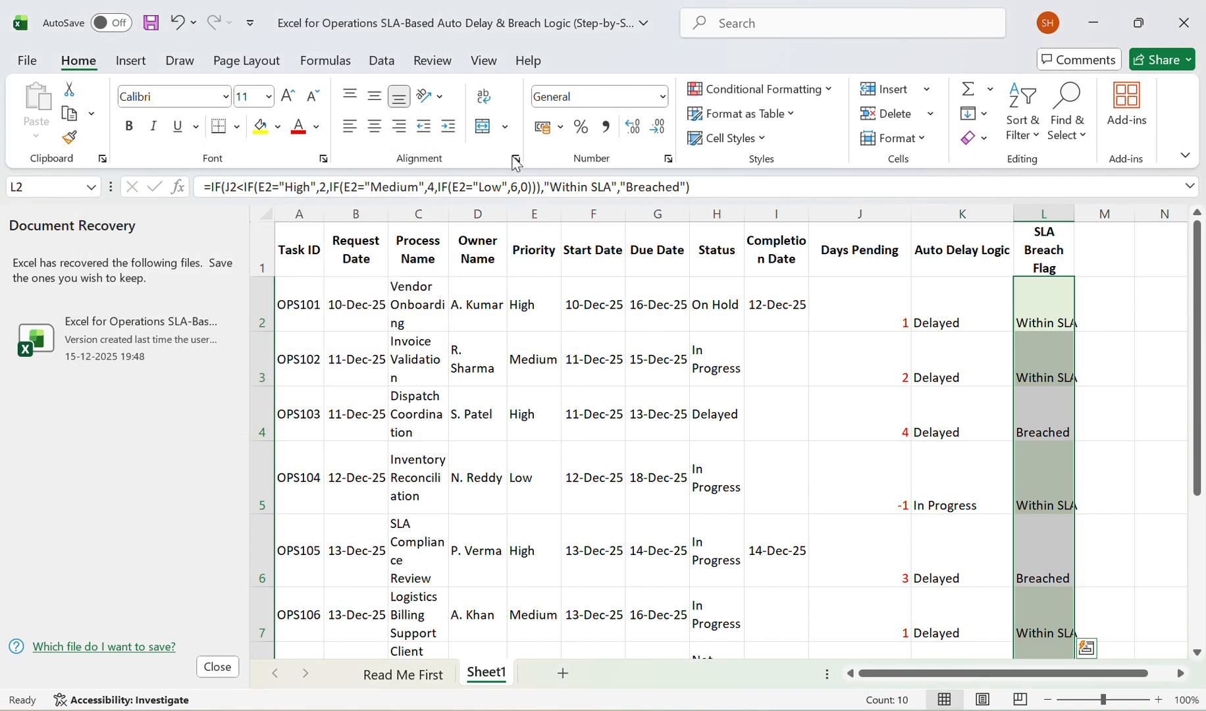
Step: Edit the "Breached" conditional formatting rule to use a bright red background fill and apply it
{"action": "left_click", "coordinate": [758, 91]}
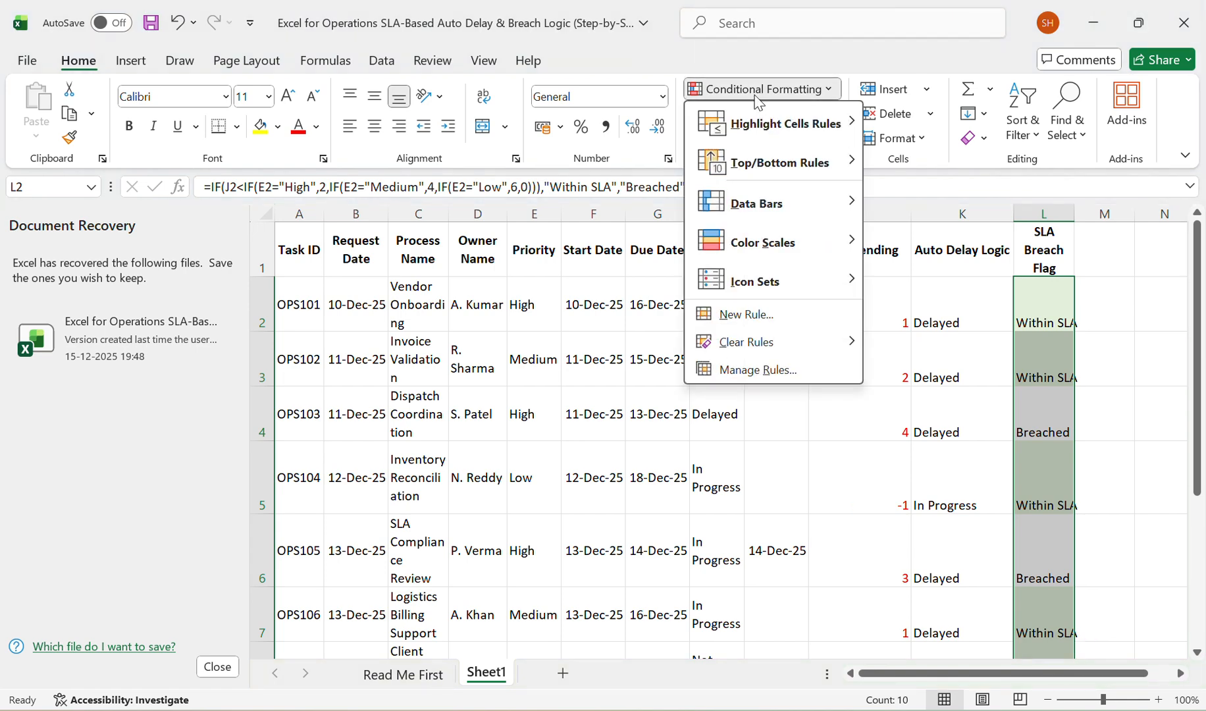
{"action": "left_click", "coordinate": [767, 374]}
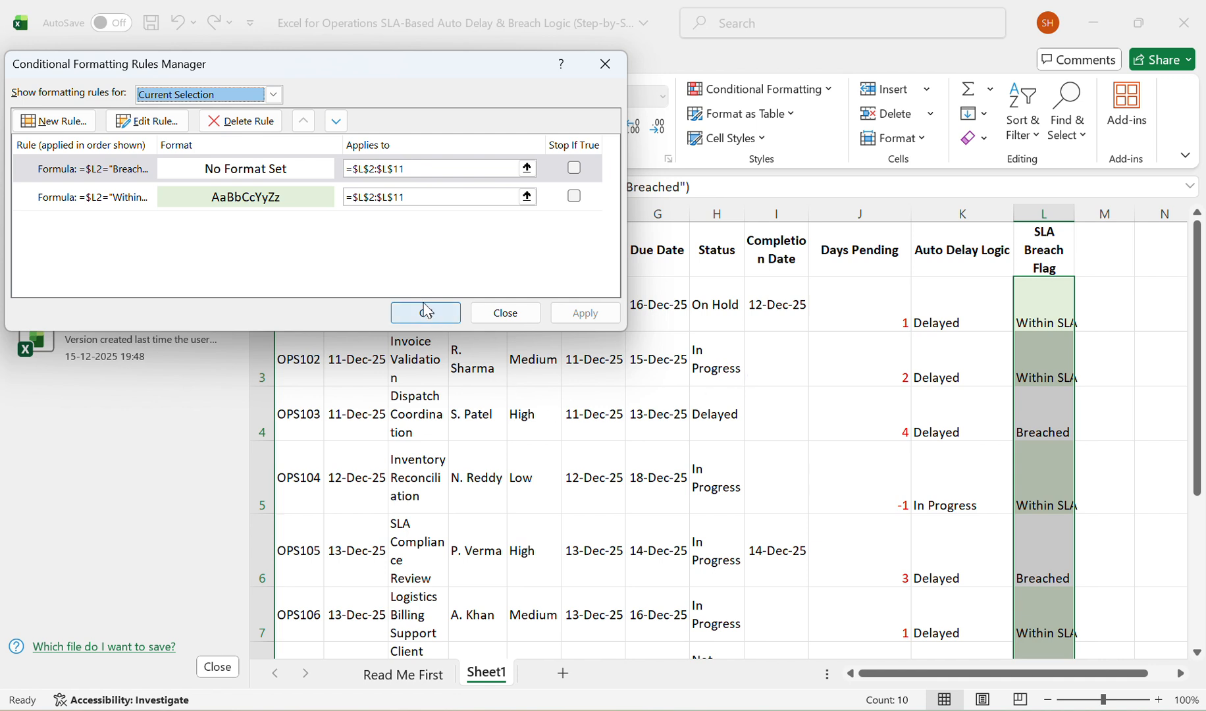
{"action": "left_click", "coordinate": [242, 173]}
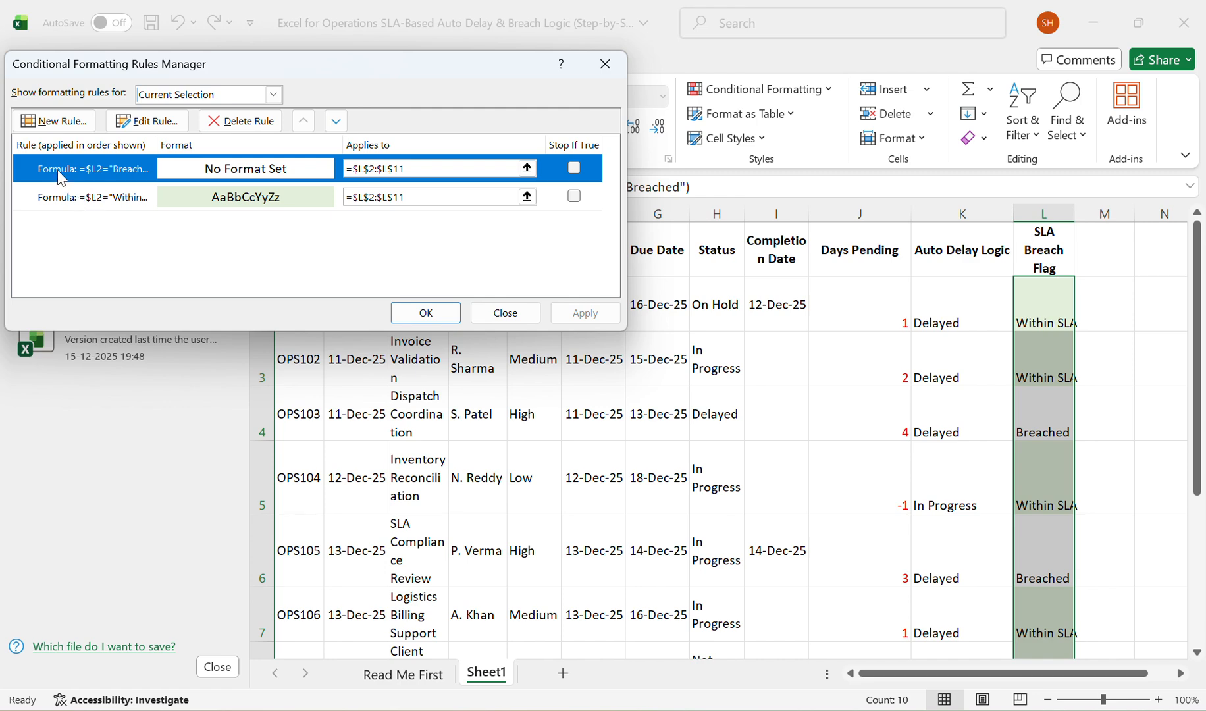
{"action": "left_click", "coordinate": [148, 120]}
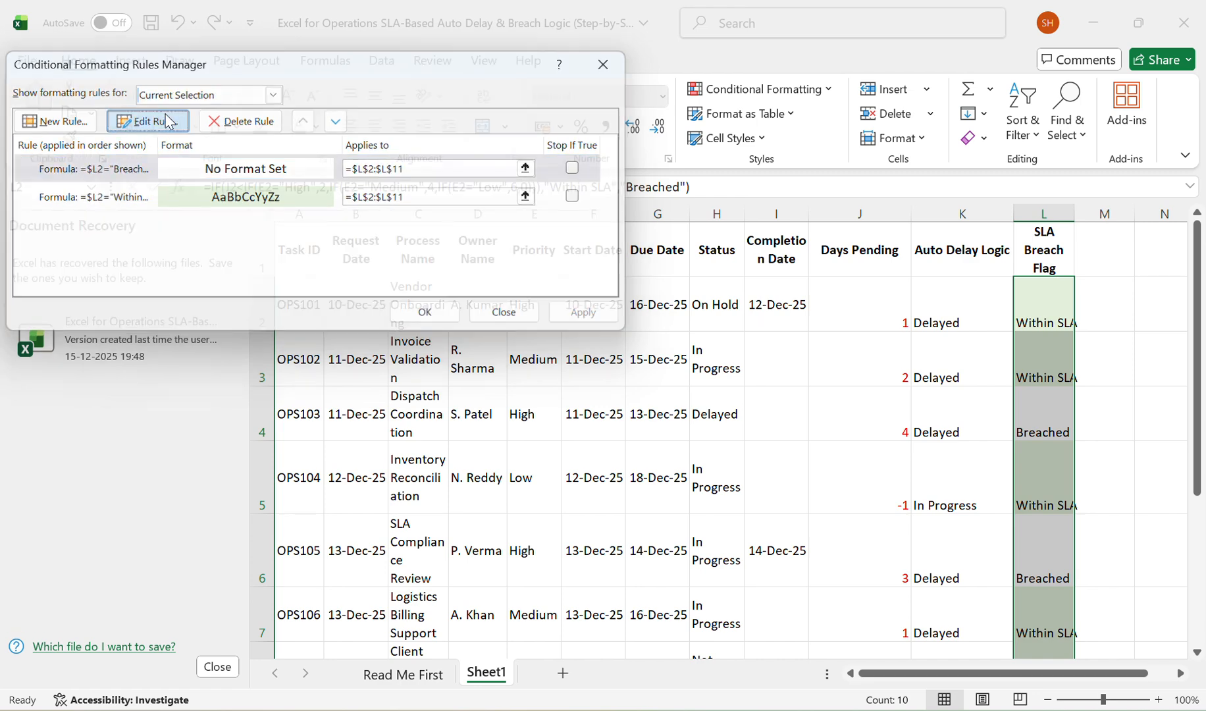
{"action": "left_click", "coordinate": [437, 324]}
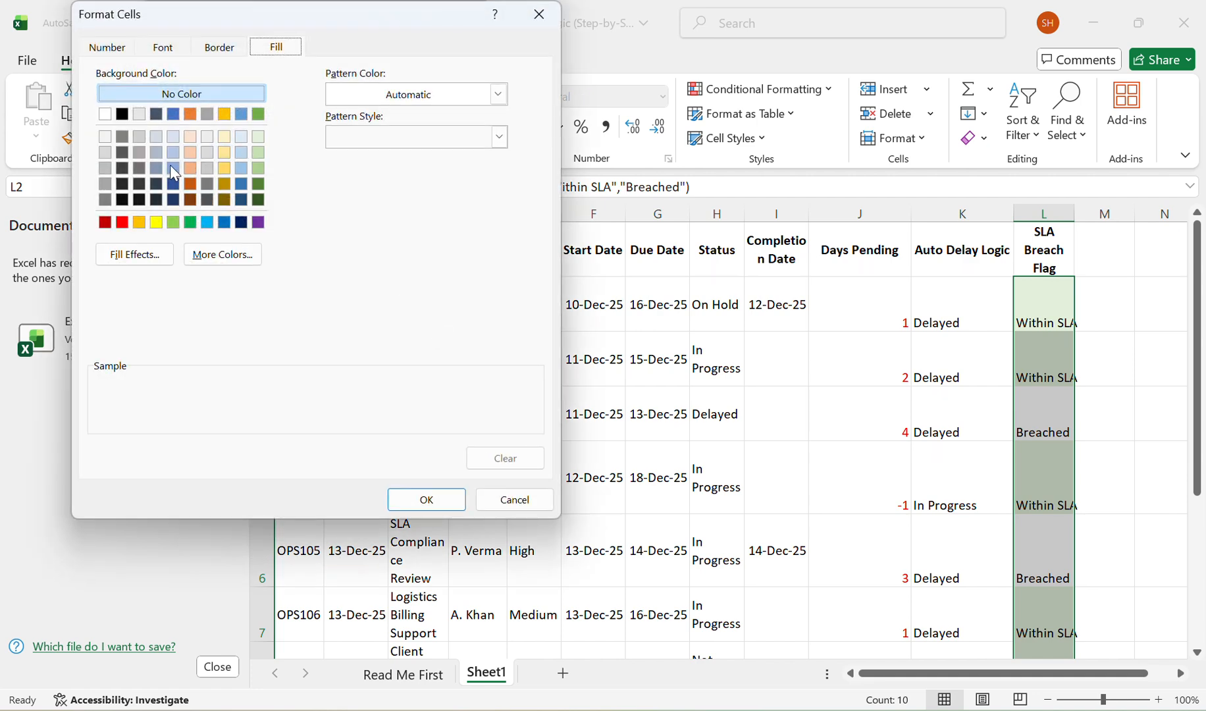
{"action": "left_click", "coordinate": [122, 222]}
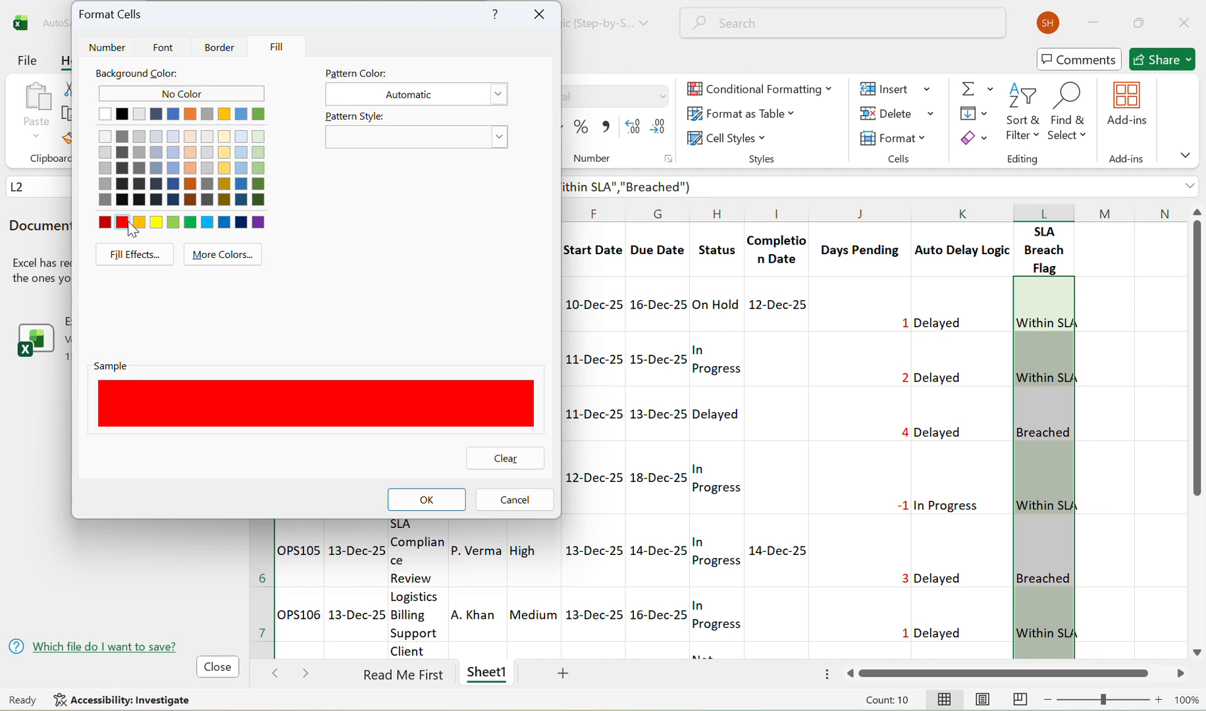
{"action": "left_click", "coordinate": [429, 500]}
{"action": "left_click", "coordinate": [366, 359]}
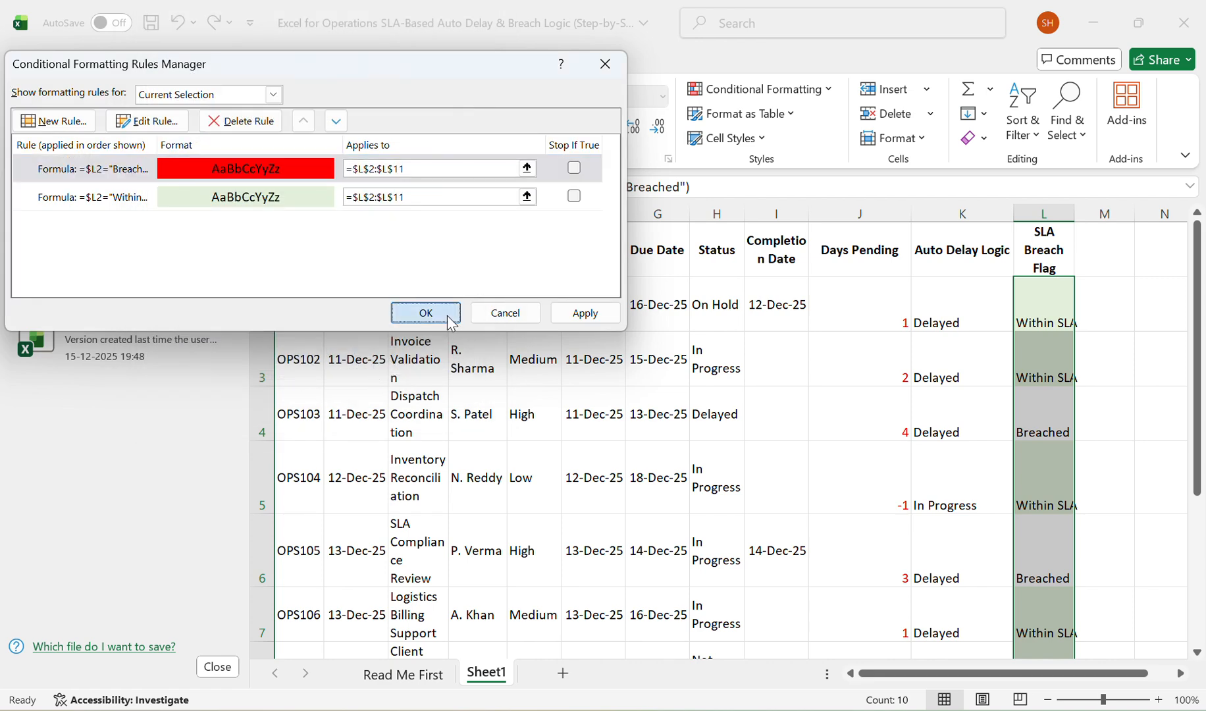
{"action": "left_click", "coordinate": [454, 323]}
Step: Check the conditional fill colours in the SLA Breach Flag column across all task rows
{"action": "scroll", "coordinate": [819, 549], "scroll_direction": "down", "scroll_amount": 1}
{"action": "scroll", "coordinate": [819, 549], "scroll_direction": "down", "scroll_amount": 3}
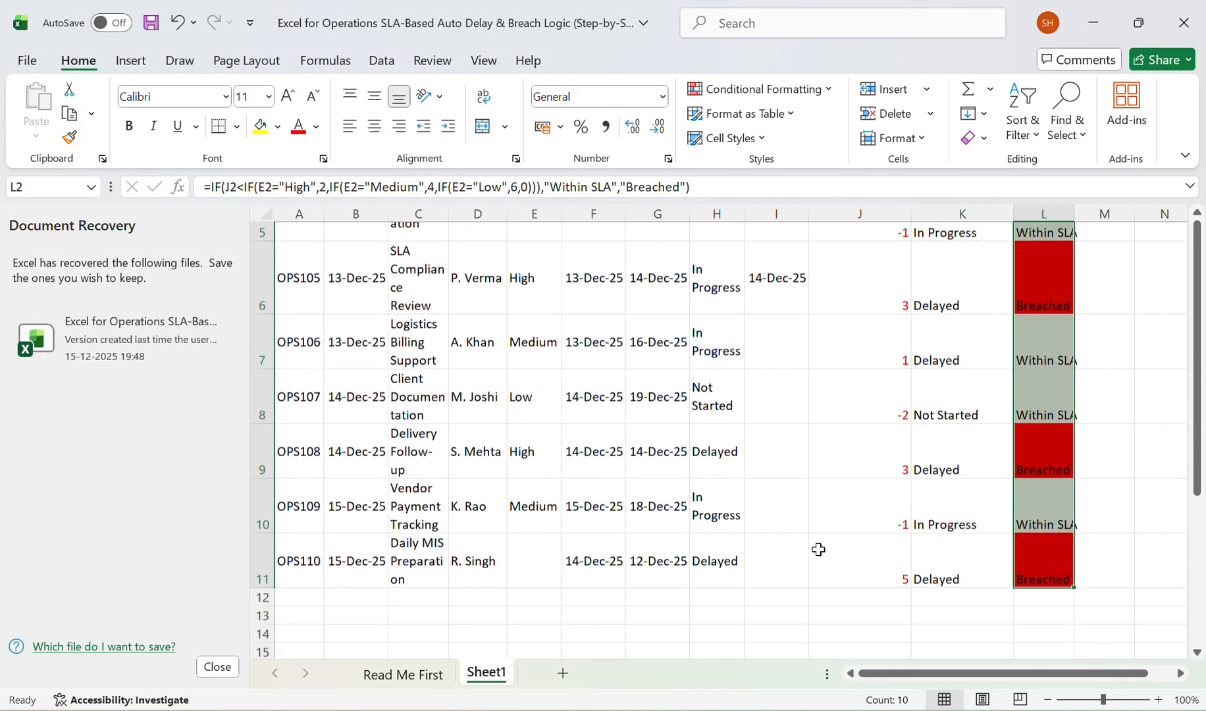
{"action": "scroll", "coordinate": [819, 549], "scroll_direction": "up", "scroll_amount": 5}
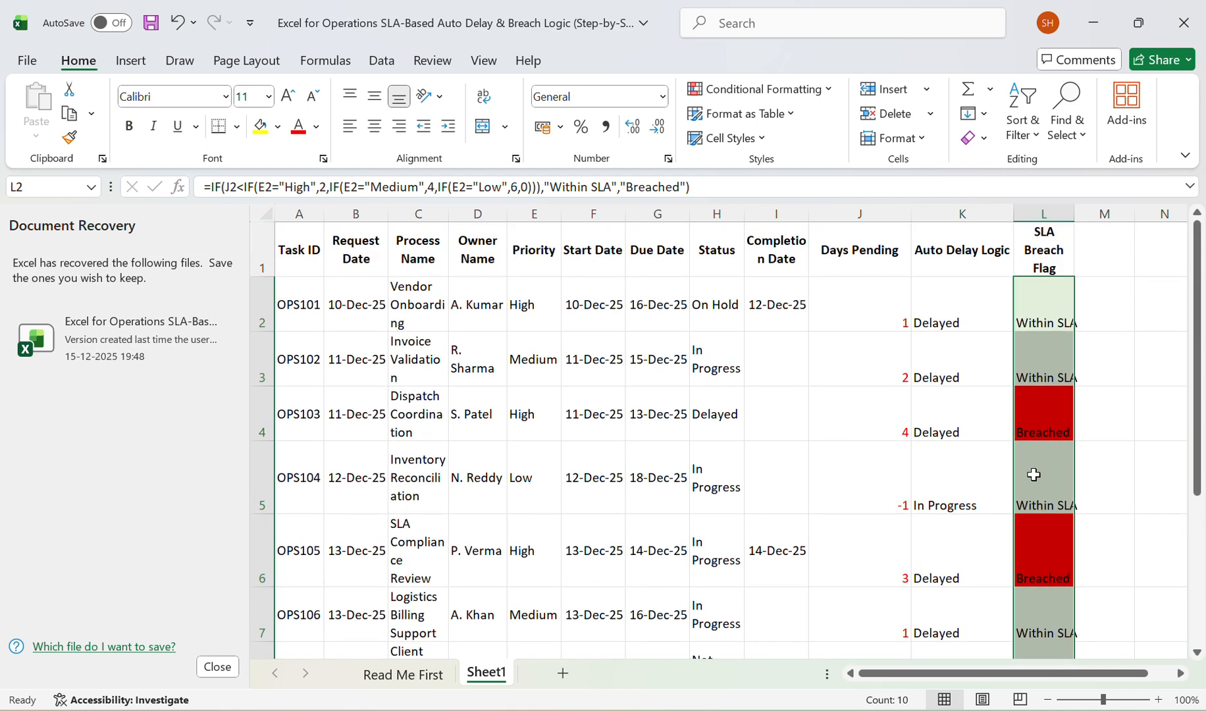
{"action": "scroll", "coordinate": [1033, 474], "scroll_direction": "down", "scroll_amount": 1}
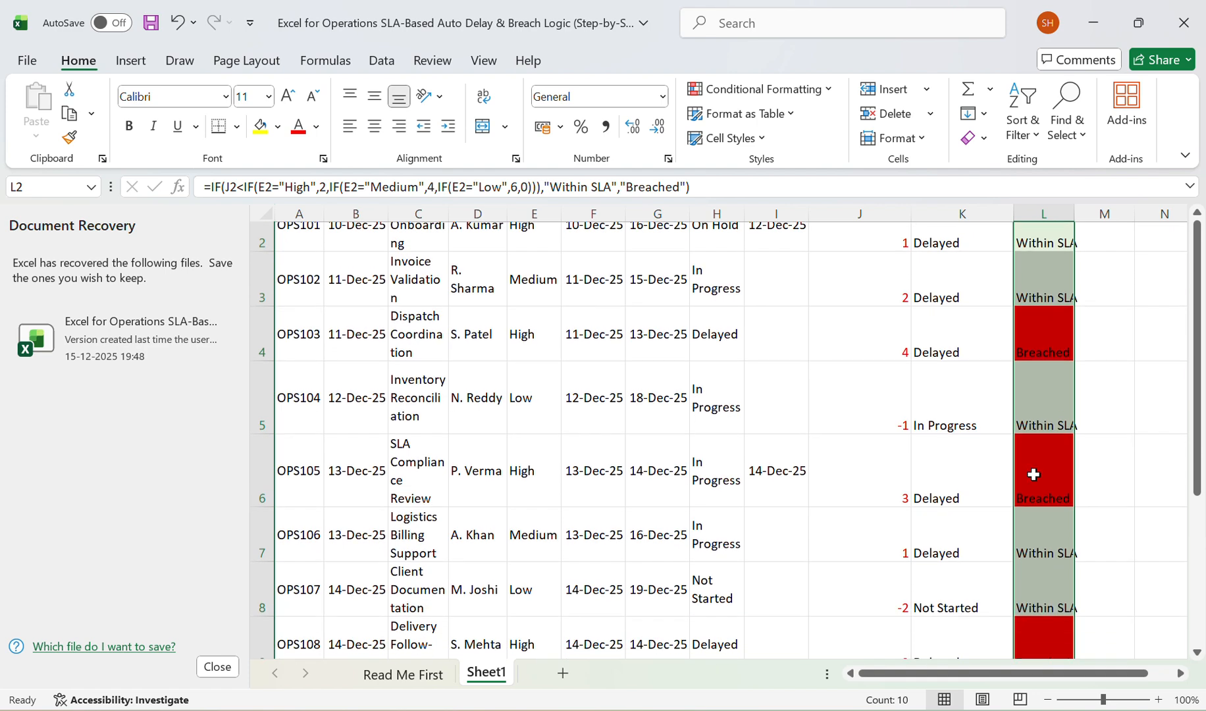
{"action": "scroll", "coordinate": [1034, 474], "scroll_direction": "up", "scroll_amount": 1}
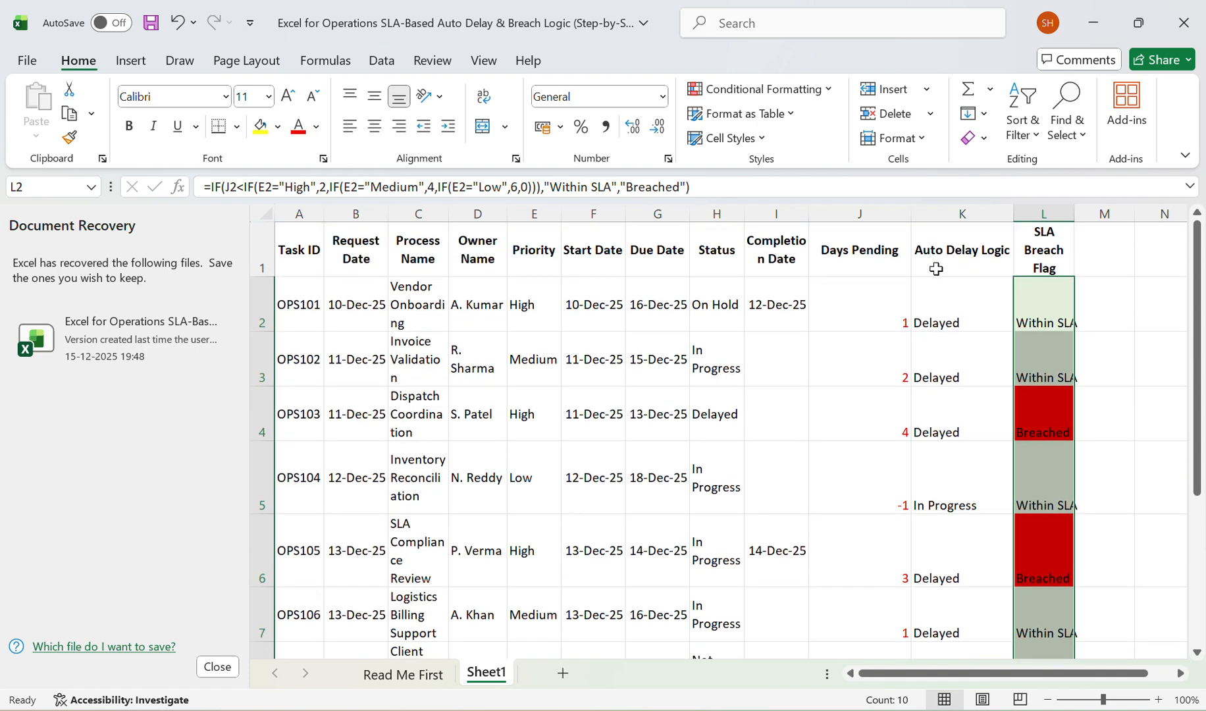
{"action": "scroll", "coordinate": [937, 300], "scroll_direction": "down", "scroll_amount": 4}
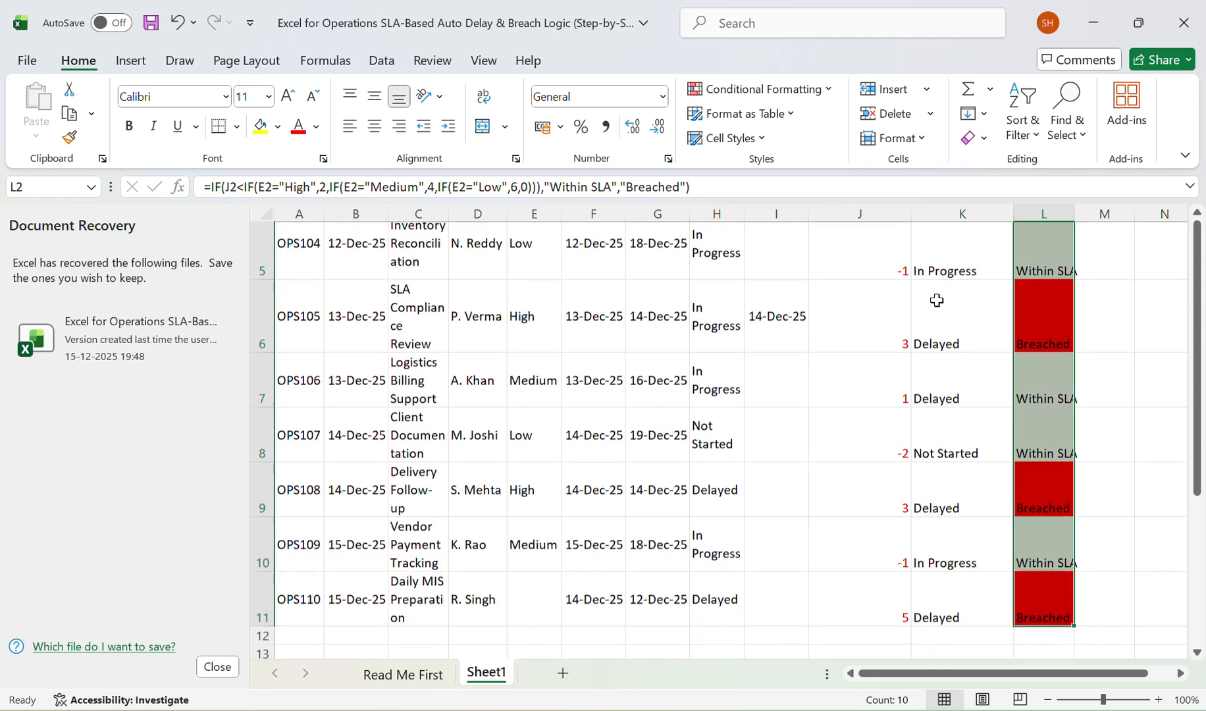
{"action": "scroll", "coordinate": [937, 300], "scroll_direction": "down", "scroll_amount": 2}
{"action": "scroll", "coordinate": [937, 300], "scroll_direction": "up", "scroll_amount": 4}
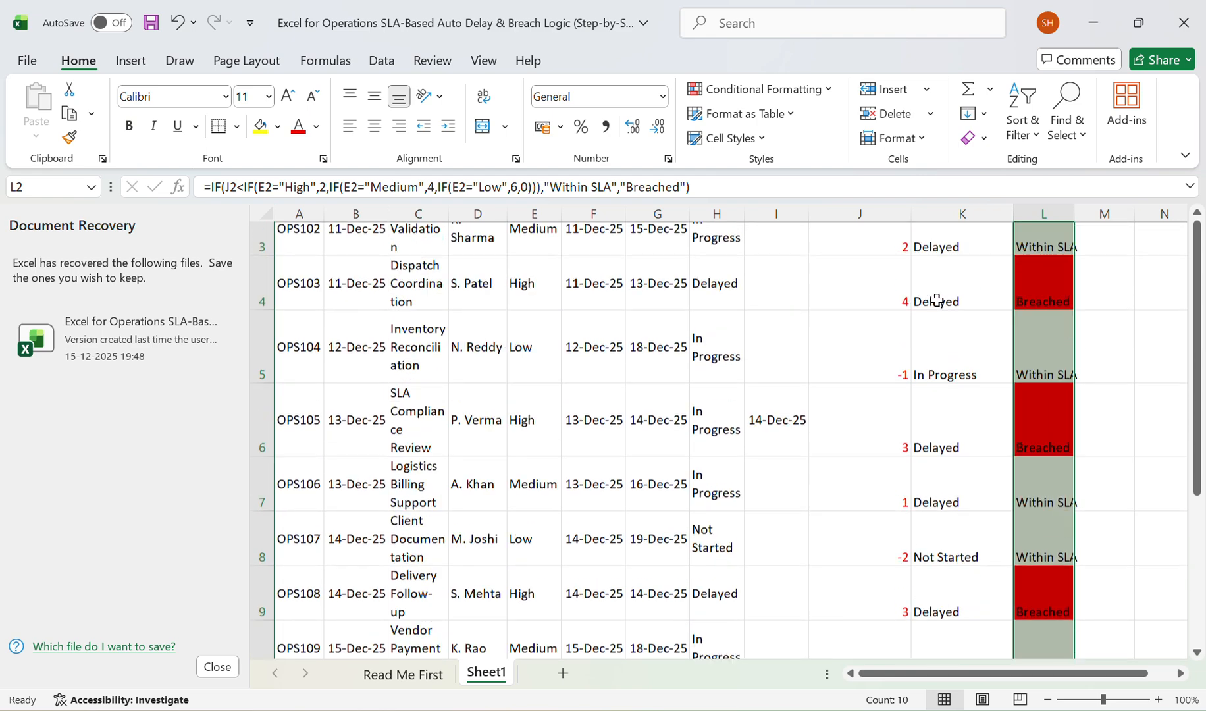
{"action": "scroll", "coordinate": [937, 300], "scroll_direction": "up", "scroll_amount": 2}
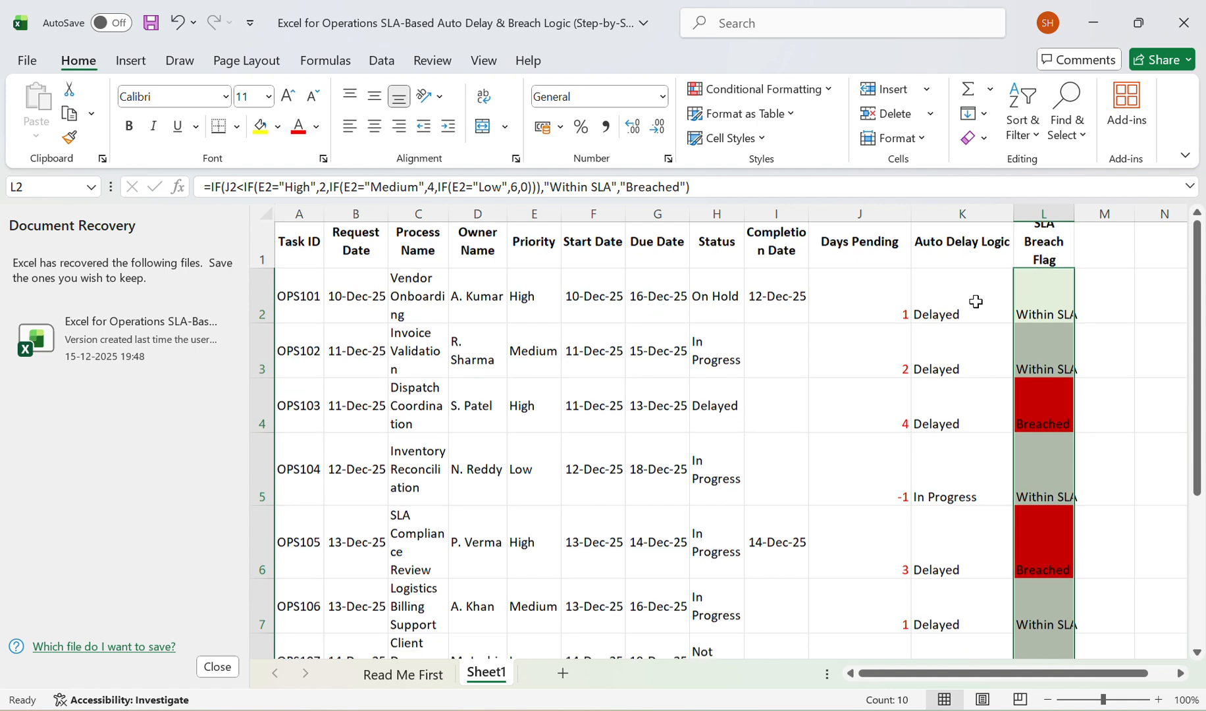
{"action": "scroll", "coordinate": [975, 301], "scroll_direction": "down", "scroll_amount": 1}
{"action": "scroll", "coordinate": [975, 302], "scroll_direction": "up", "scroll_amount": 1}
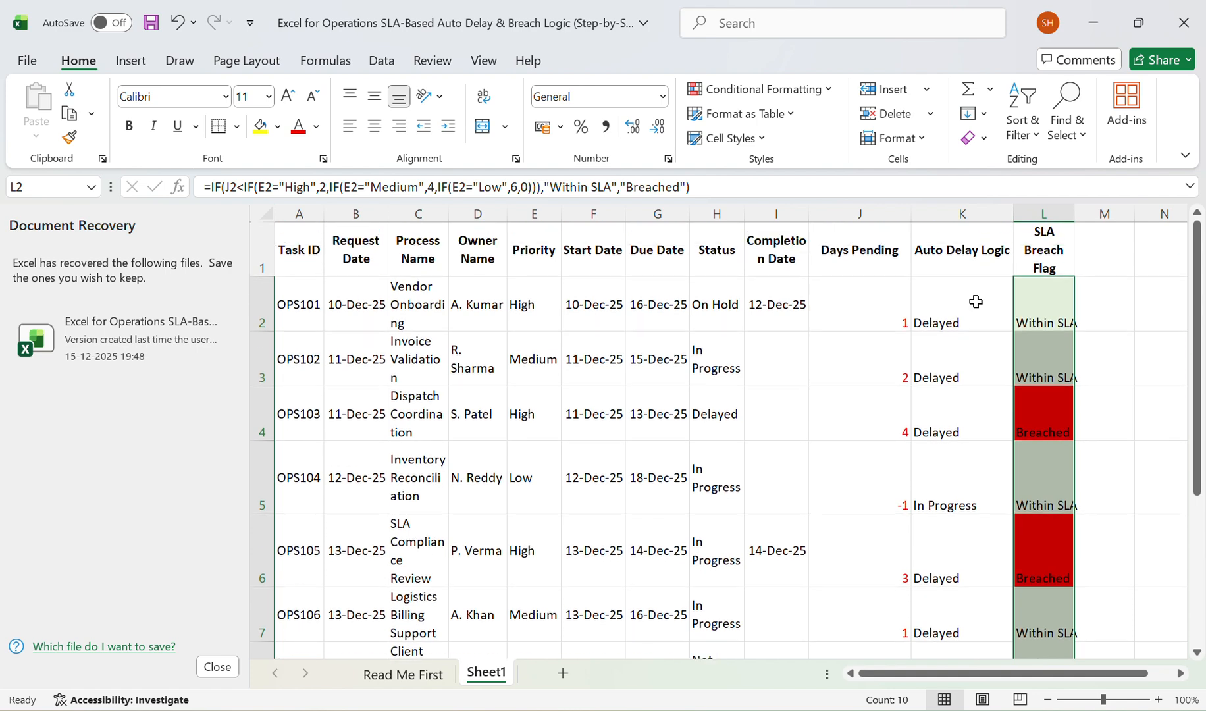
Step: Change the status of task OPS101 to Completed
{"action": "left_click", "coordinate": [714, 312]}
{"action": "type", "text": "Compl"}
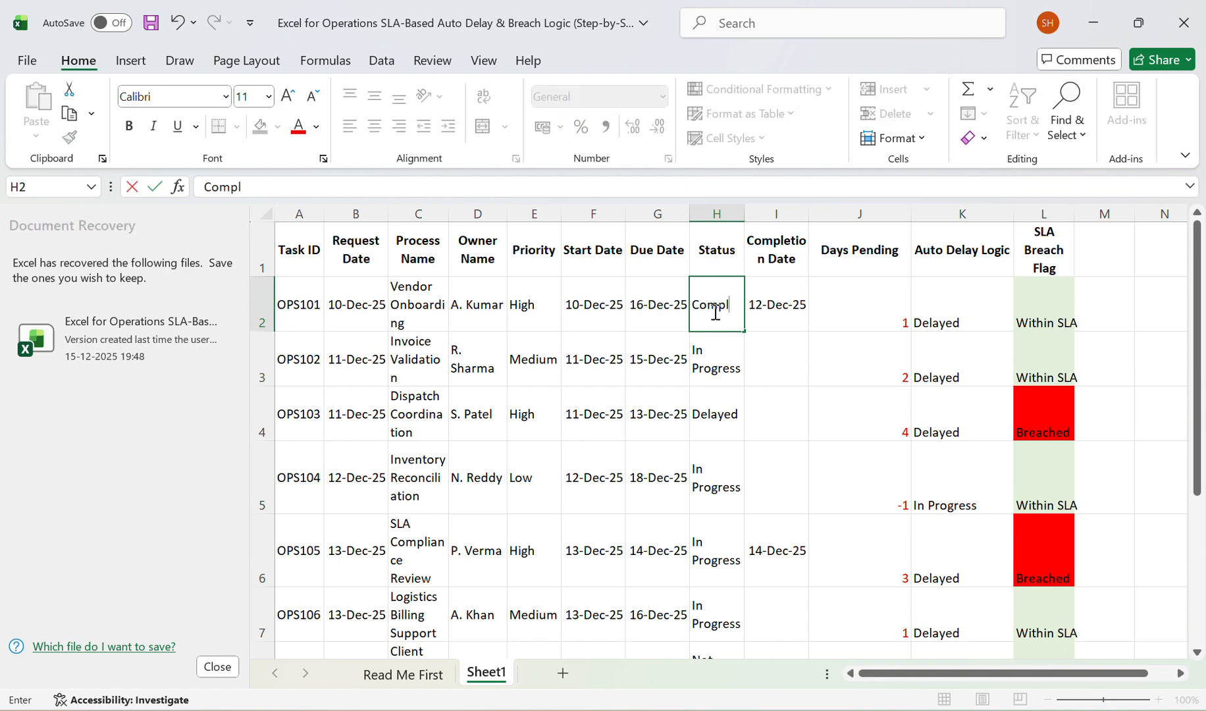
{"action": "type", "text": "eted"}
{"action": "key", "text": "Return"}
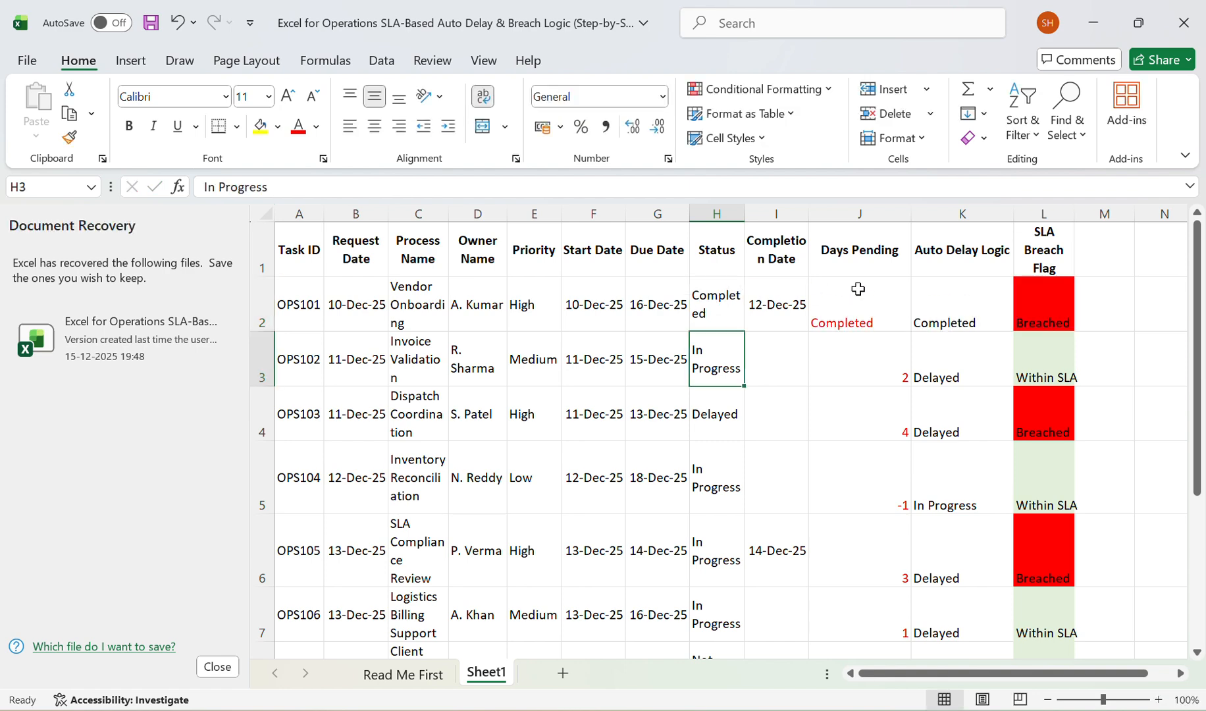
Step: Examine the Days Pending, Auto Delay Logic and SLA Breach Flag values across the task rows after the status change
{"action": "scroll", "coordinate": [943, 448], "scroll_direction": "down", "scroll_amount": 1}
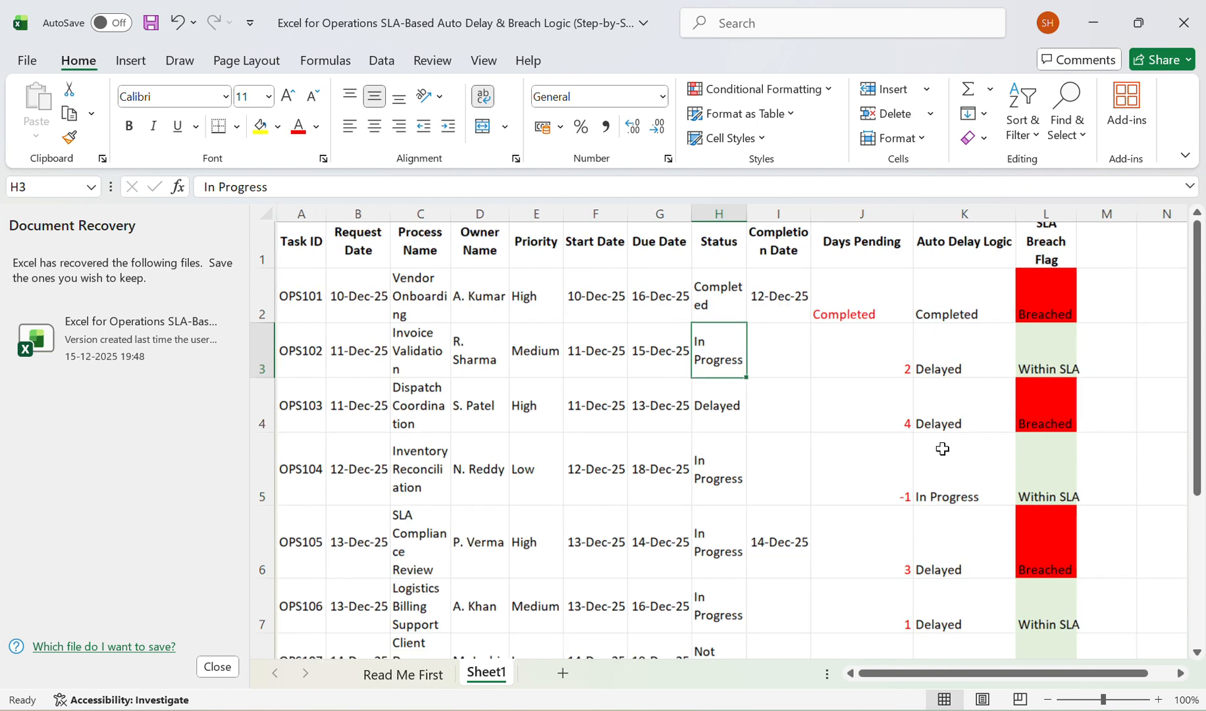
{"action": "scroll", "coordinate": [943, 448], "scroll_direction": "down", "scroll_amount": 1}
{"action": "scroll", "coordinate": [918, 308], "scroll_direction": "down", "scroll_amount": 1}
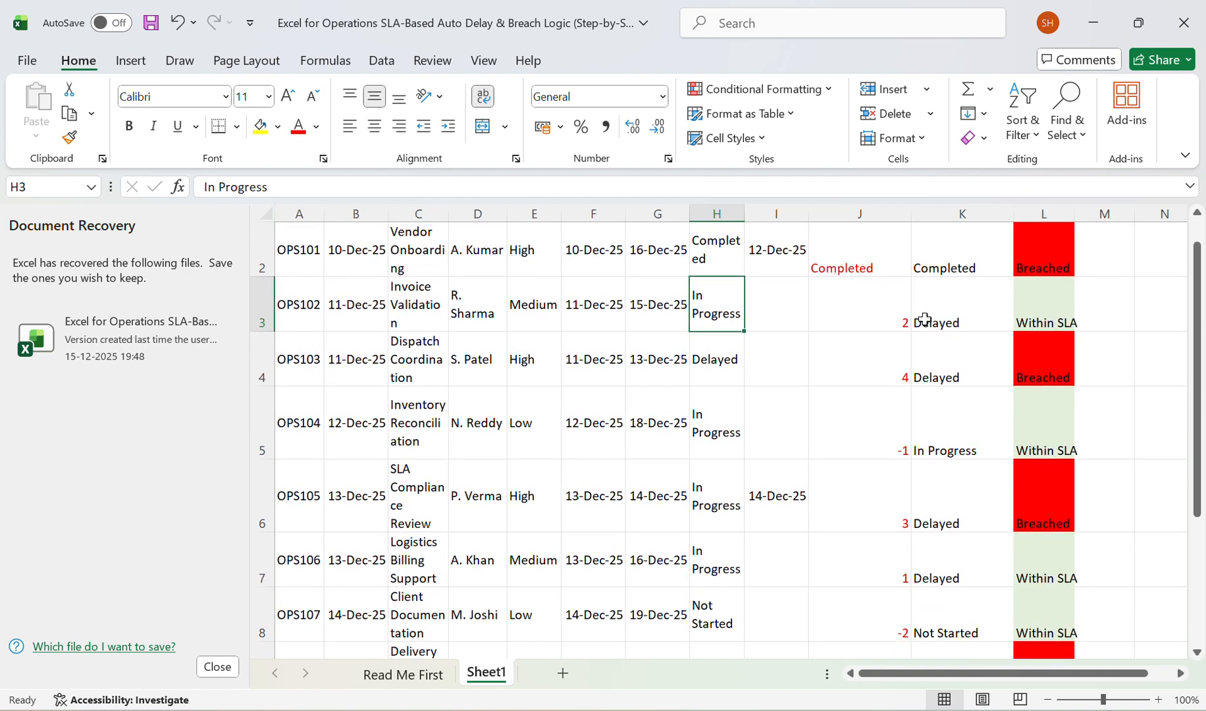
{"action": "scroll", "coordinate": [932, 399], "scroll_direction": "down", "scroll_amount": 1}
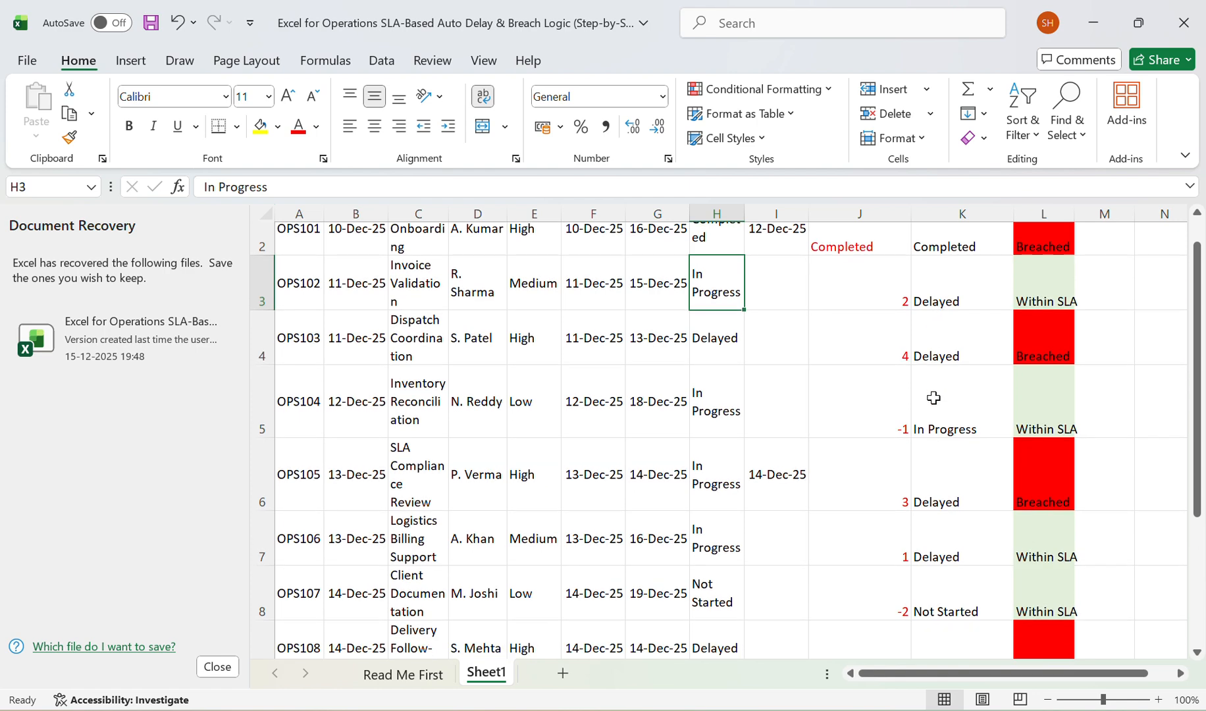
{"action": "scroll", "coordinate": [934, 410], "scroll_direction": "up", "scroll_amount": 1}
{"action": "scroll", "coordinate": [939, 410], "scroll_direction": "down", "scroll_amount": 1}
{"action": "scroll", "coordinate": [939, 410], "scroll_direction": "down", "scroll_amount": 2}
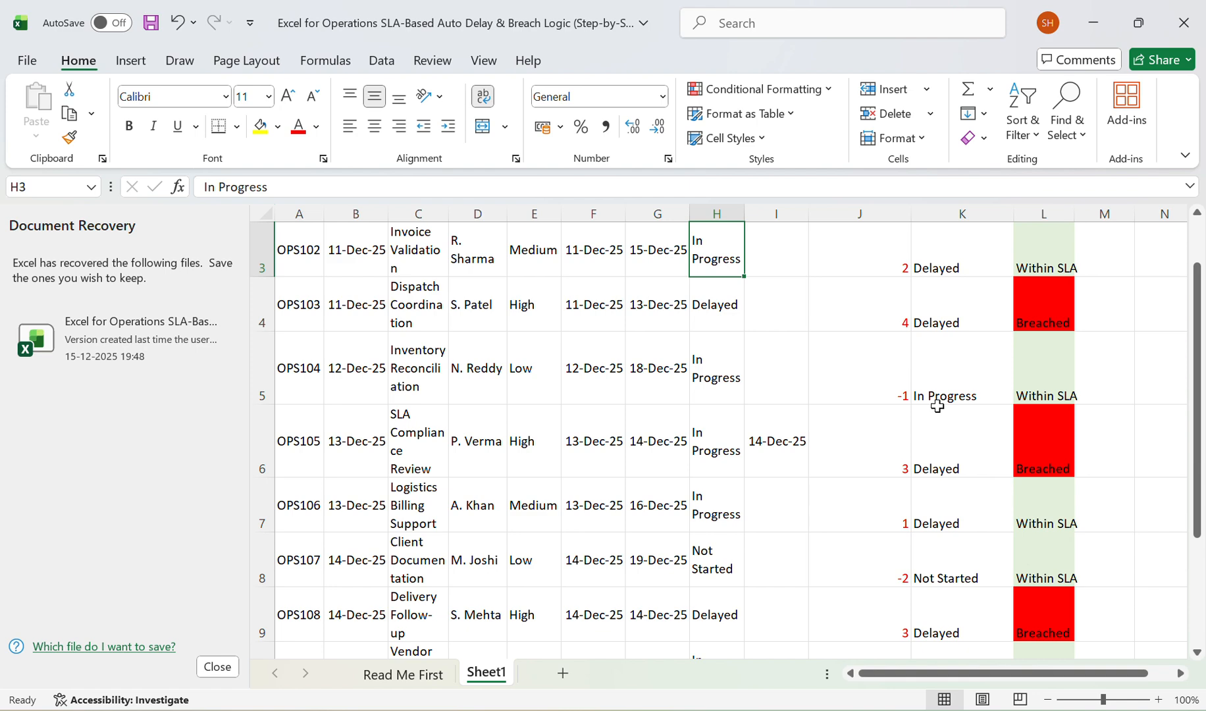
{"action": "scroll", "coordinate": [938, 406], "scroll_direction": "up", "scroll_amount": 5}
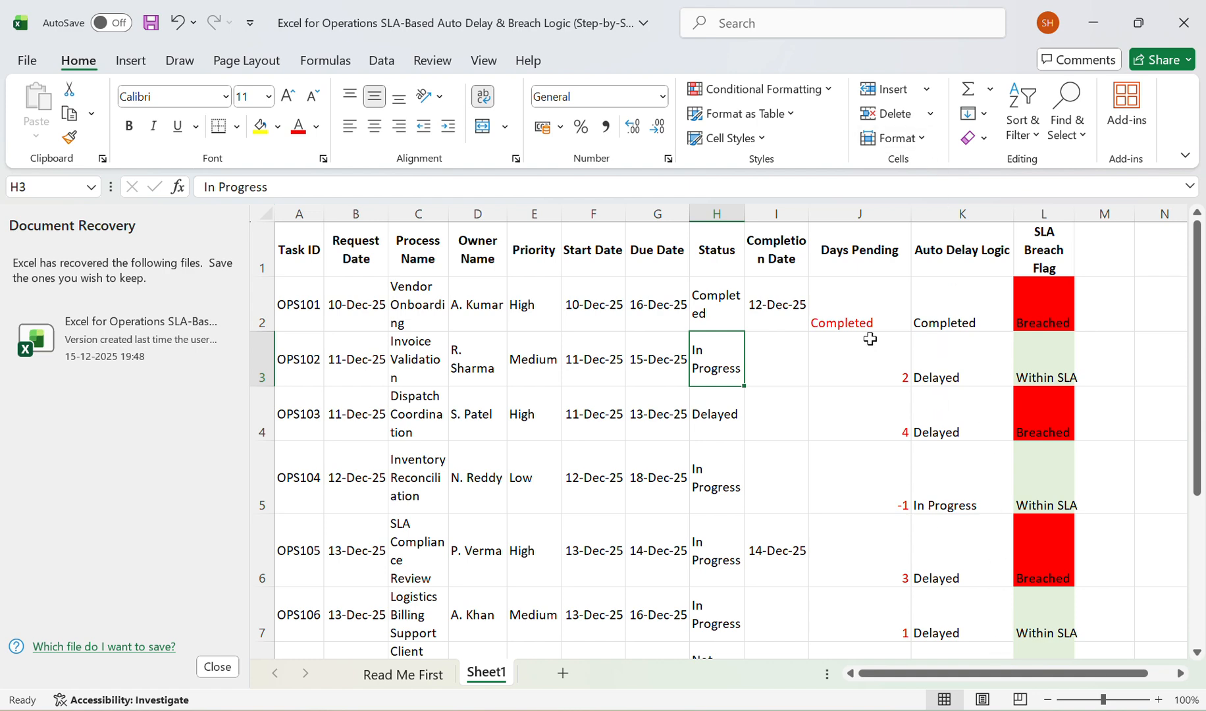
Step: Set up a Greater Than highlight rule for the Days Pending cells J2:J11 with =$J2>0 as the comparison value
{"action": "left_click", "coordinate": [854, 307]}
{"action": "key", "text": "ctrl+shift+Down"}
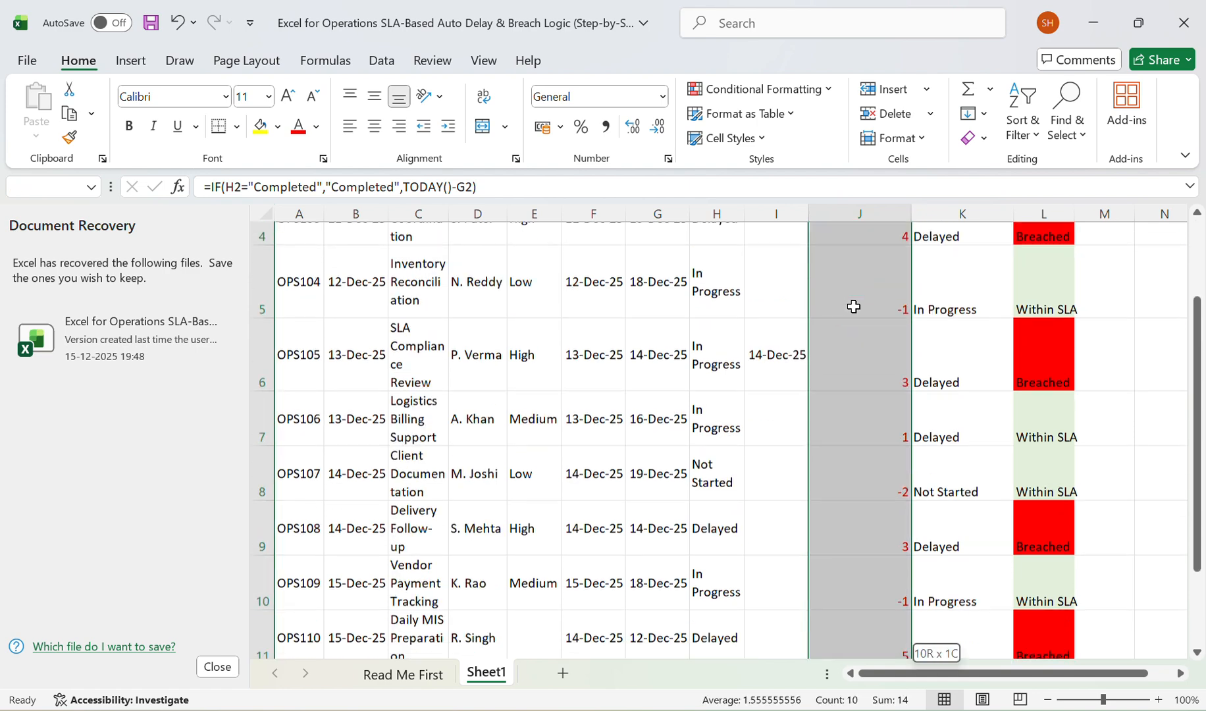
{"action": "scroll", "coordinate": [854, 307], "scroll_direction": "up", "scroll_amount": 2}
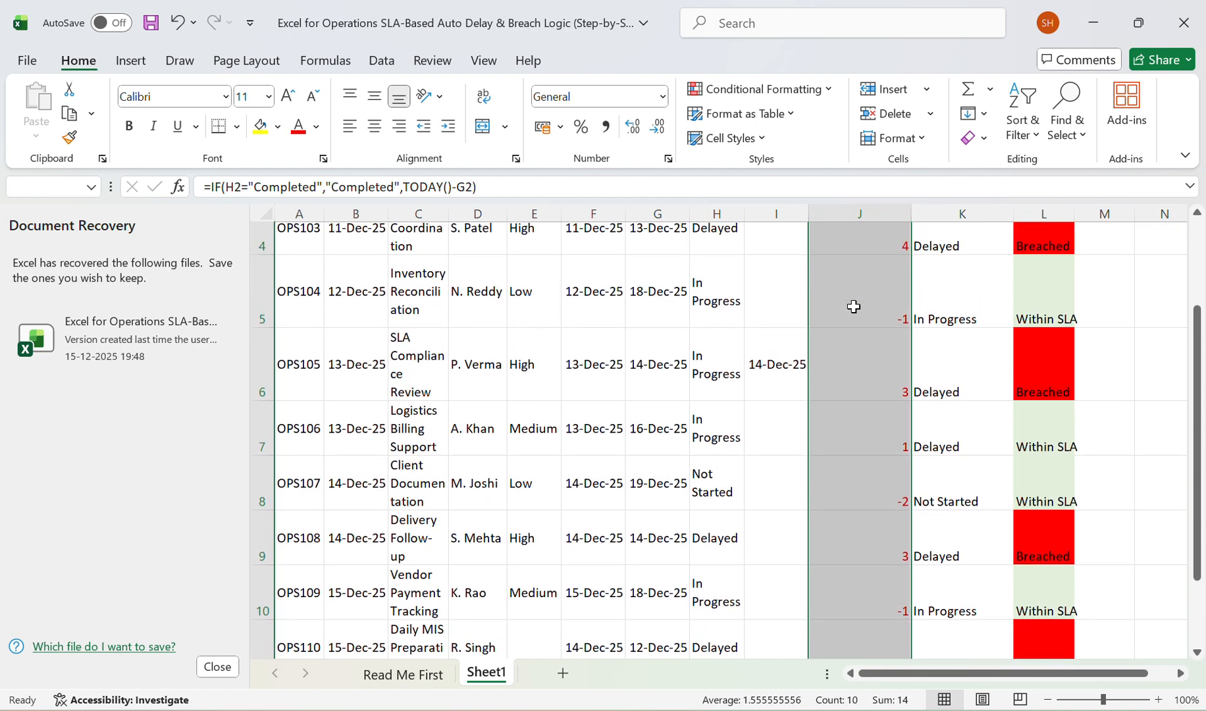
{"action": "left_click", "coordinate": [753, 96]}
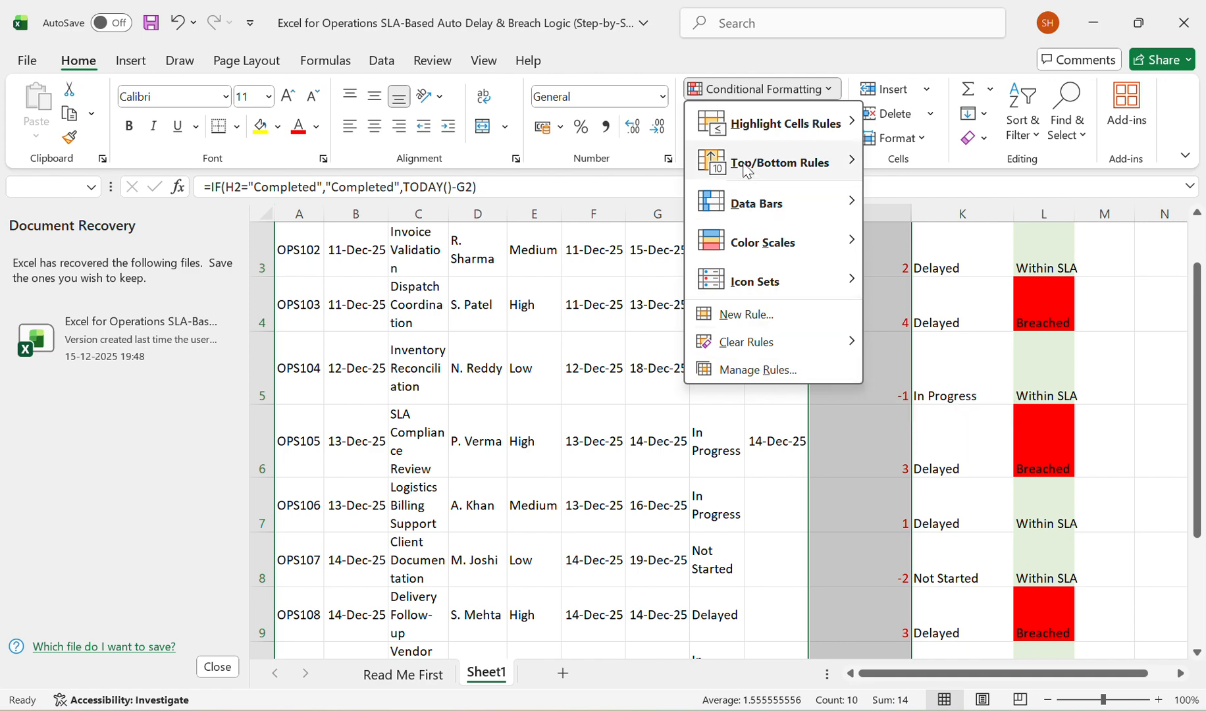
{"action": "mouse_move", "coordinate": [751, 135]}
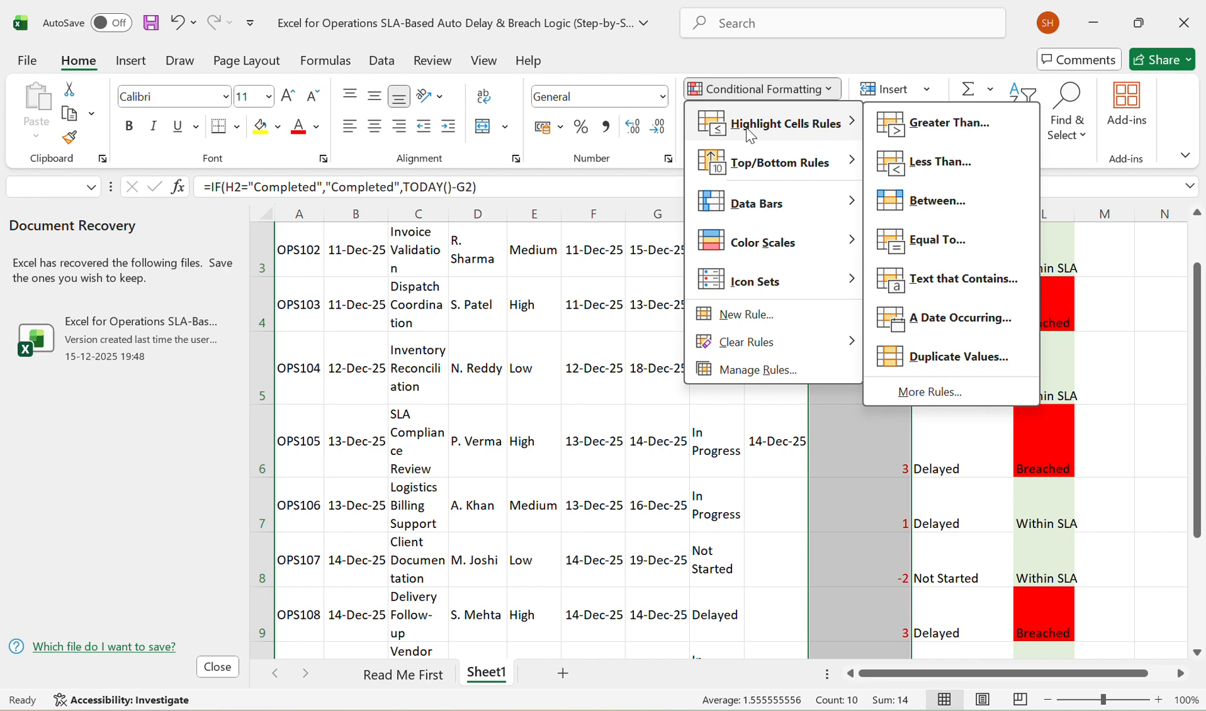
{"action": "left_click", "coordinate": [925, 122]}
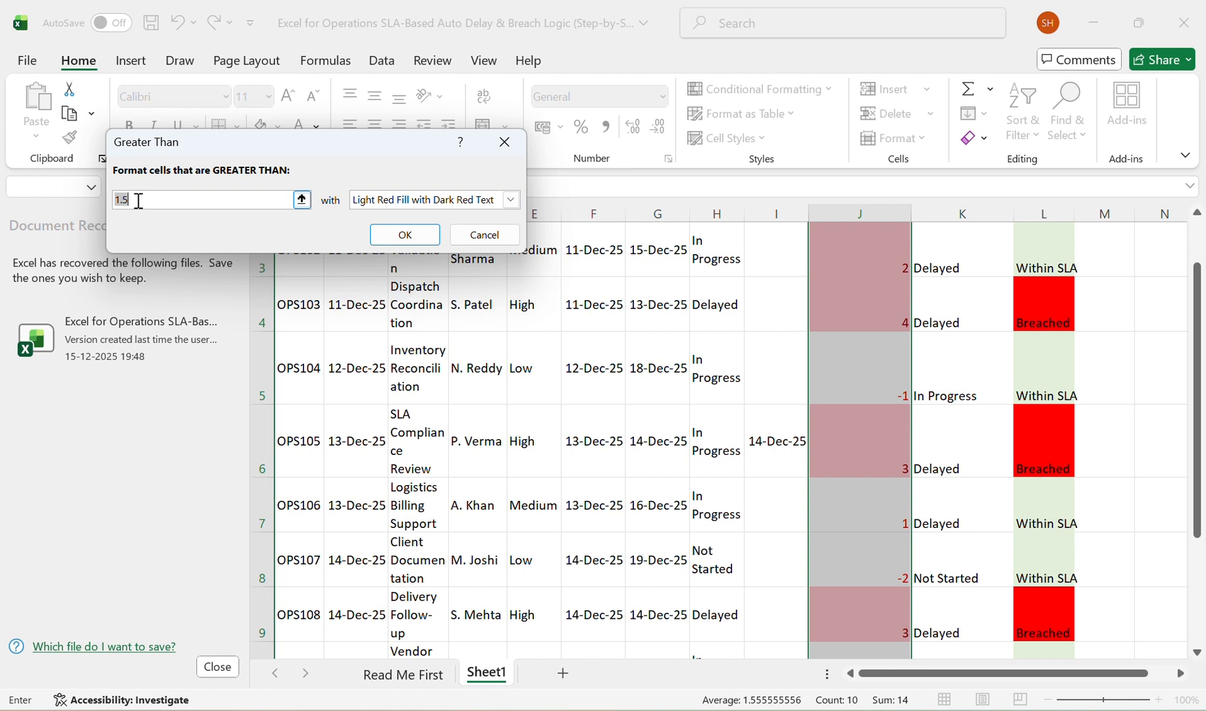
{"action": "left_click", "coordinate": [138, 201]}
{"action": "key", "text": "BackSpace"}
{"action": "key", "text": "BackSpace"}
{"action": "type", "text": "="}
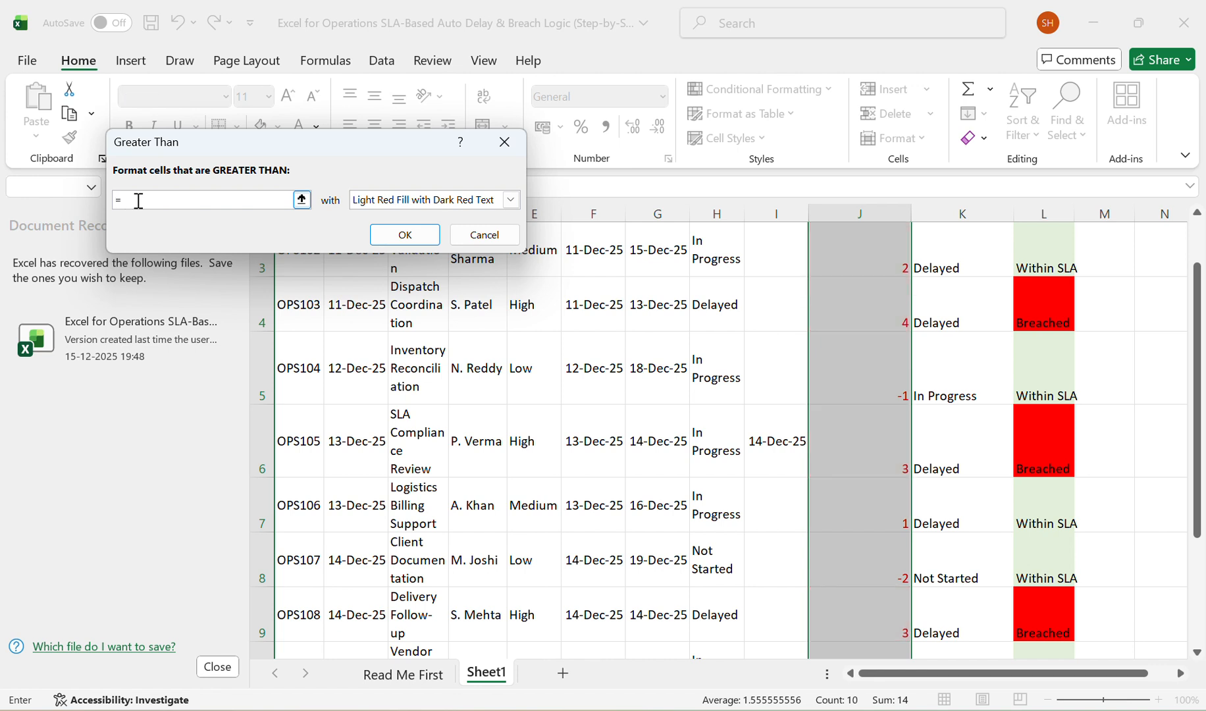
{"action": "left_click", "coordinate": [841, 256]}
{"action": "scroll", "coordinate": [842, 256], "scroll_direction": "up", "scroll_amount": 3}
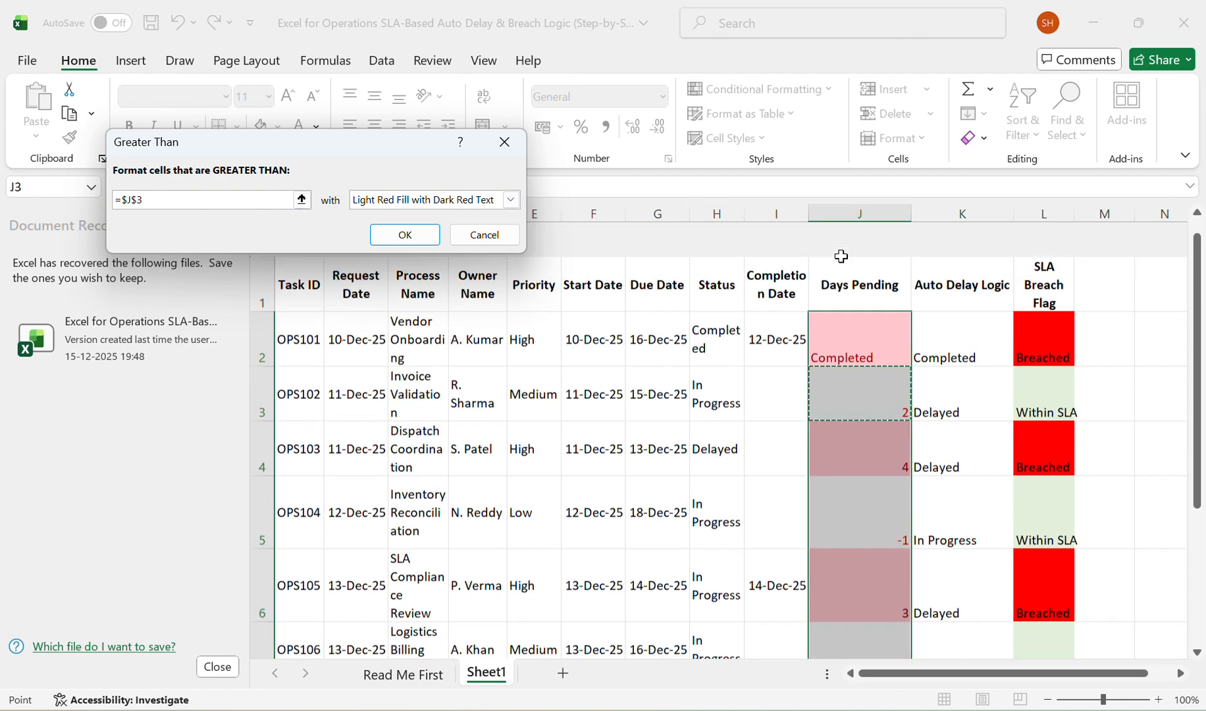
{"action": "scroll", "coordinate": [842, 256], "scroll_direction": "down", "scroll_amount": 1}
{"action": "left_click", "coordinate": [827, 308]}
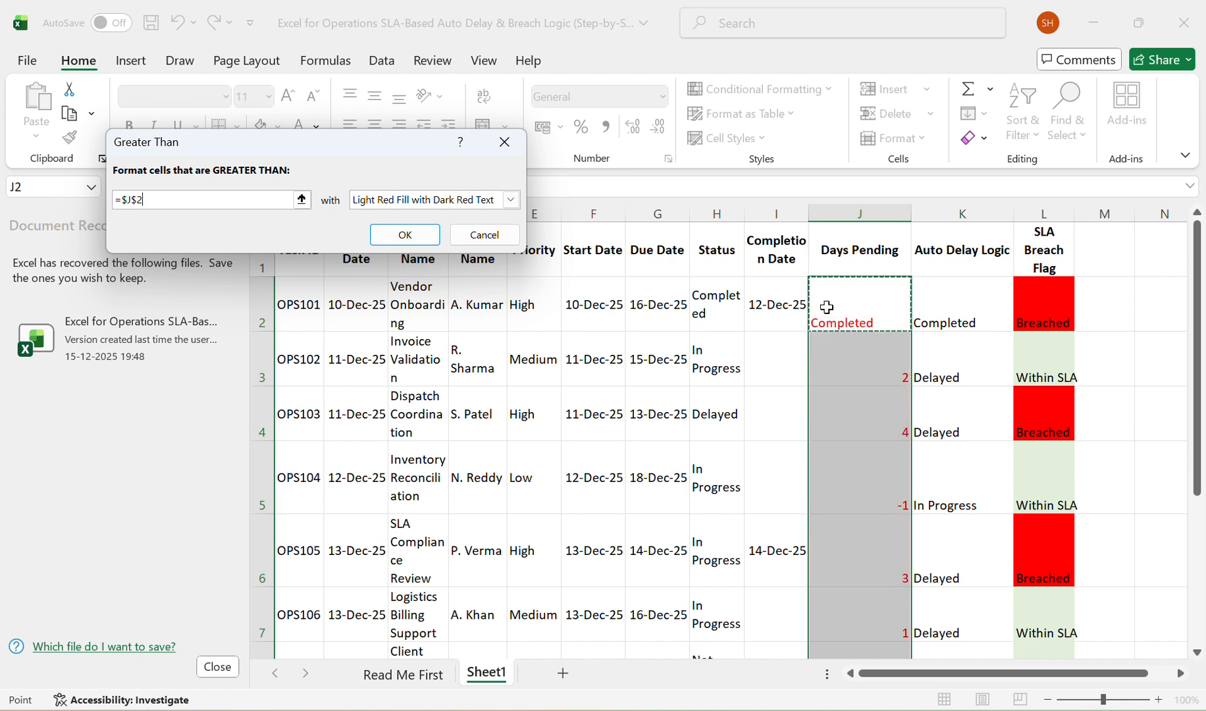
{"action": "left_click", "coordinate": [140, 198]}
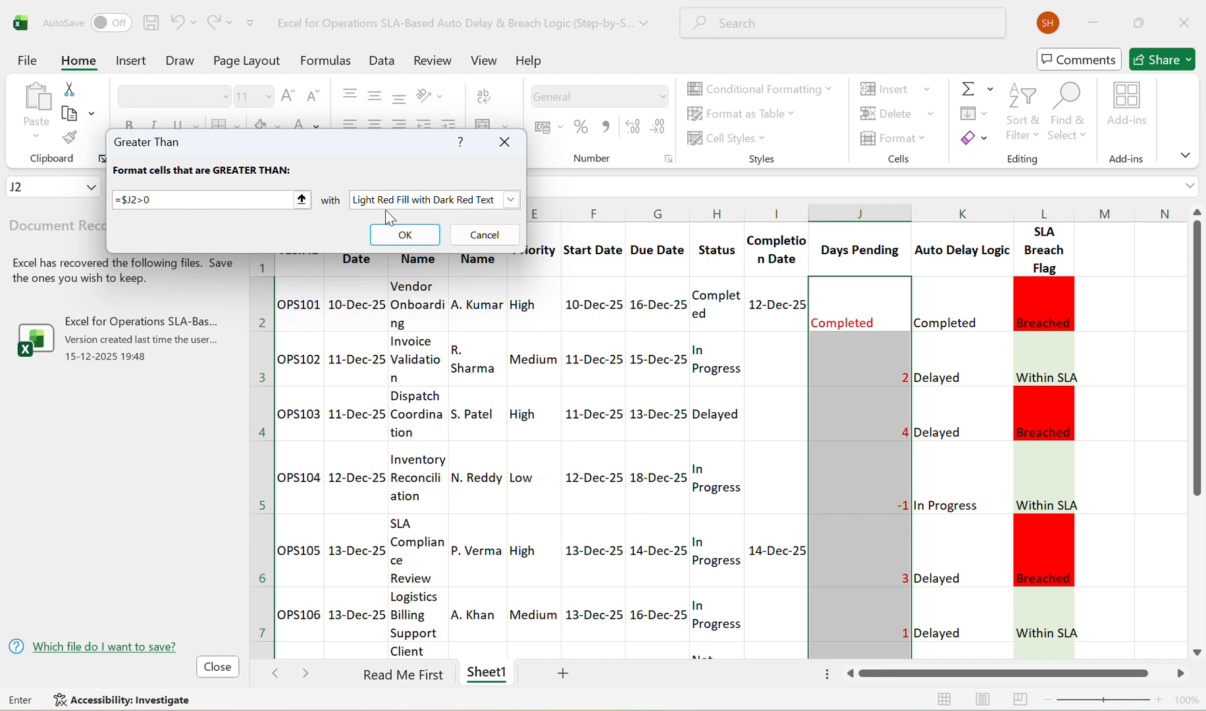
Step: Format the rule with Green Fill with Dark Green Text and apply it
{"action": "left_click", "coordinate": [444, 204]}
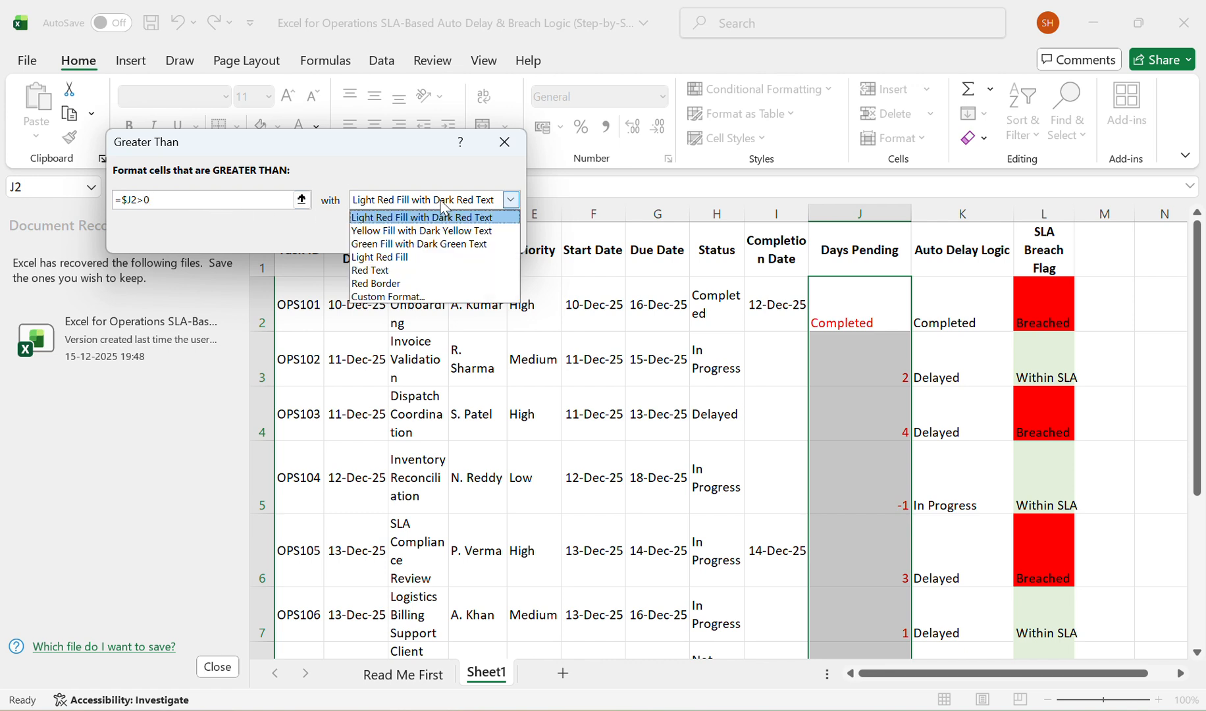
{"action": "left_click", "coordinate": [425, 244]}
{"action": "left_click", "coordinate": [405, 235]}
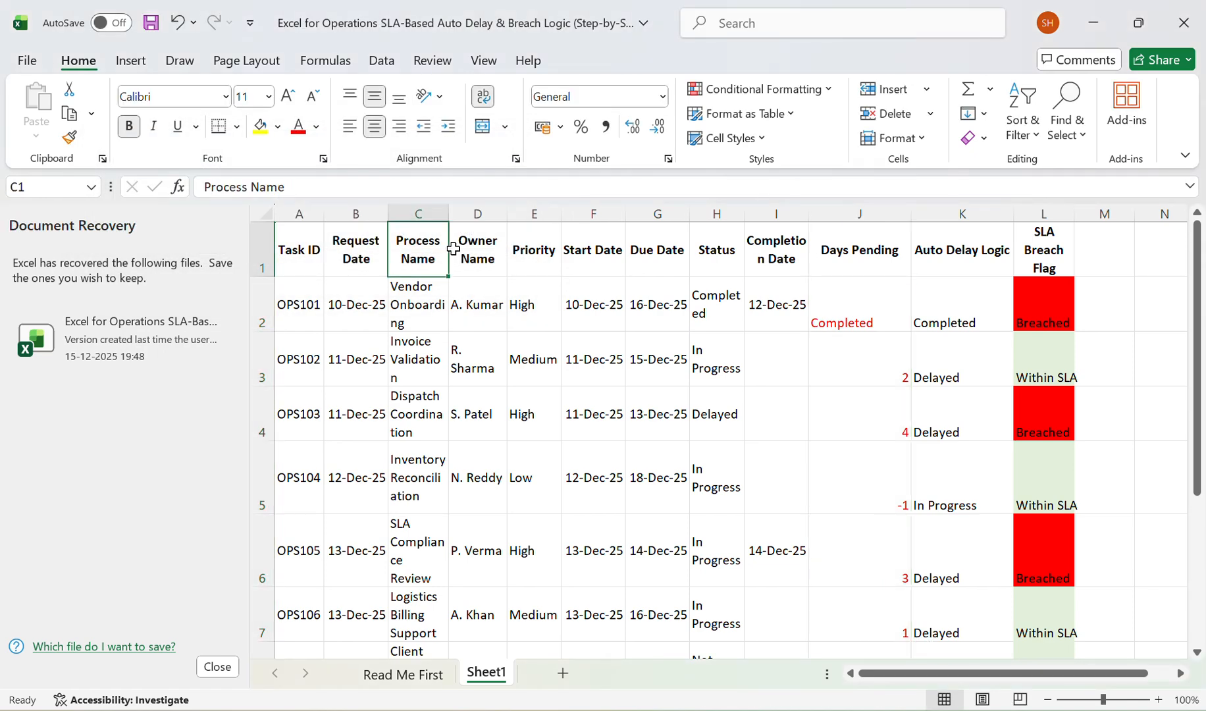
Step: Add a Greater Than 0 highlight rule to the Days Pending cells J2:J11 using Green Fill with Dark Green Text
{"action": "left_click", "coordinate": [854, 300]}
{"action": "key", "text": "ctrl+shift+Down"}
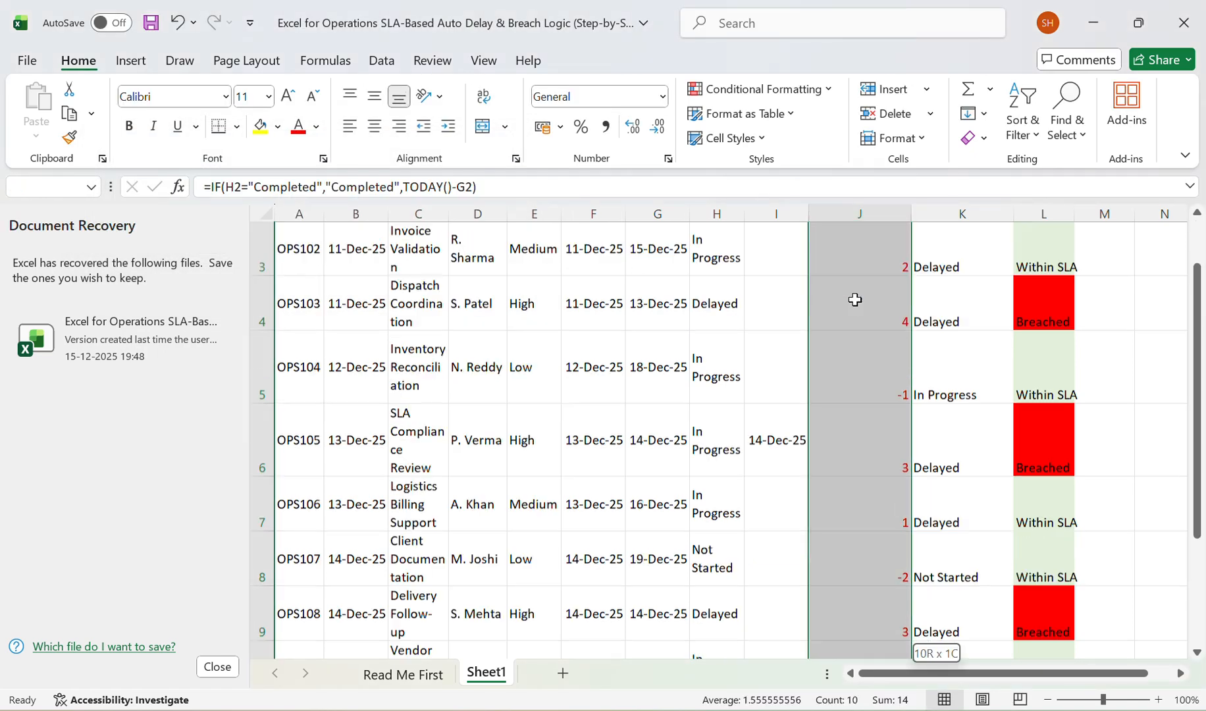
{"action": "scroll", "coordinate": [854, 299], "scroll_direction": "up", "scroll_amount": 2}
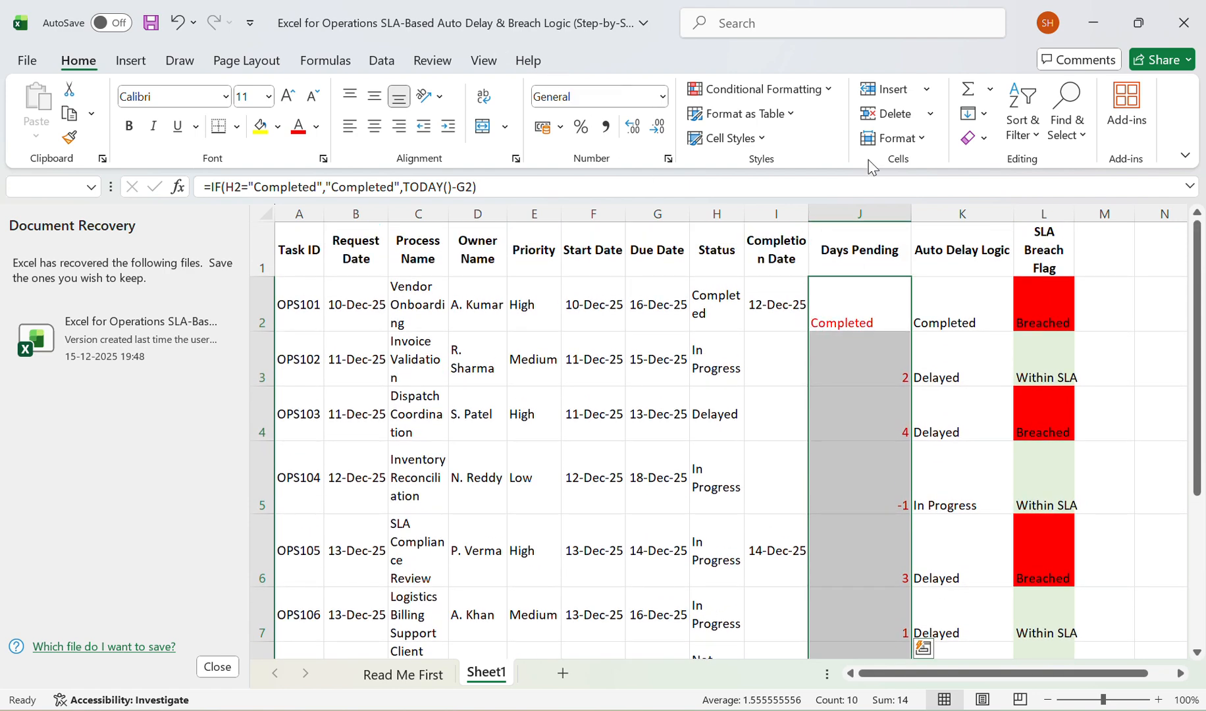
{"action": "left_click", "coordinate": [774, 89]}
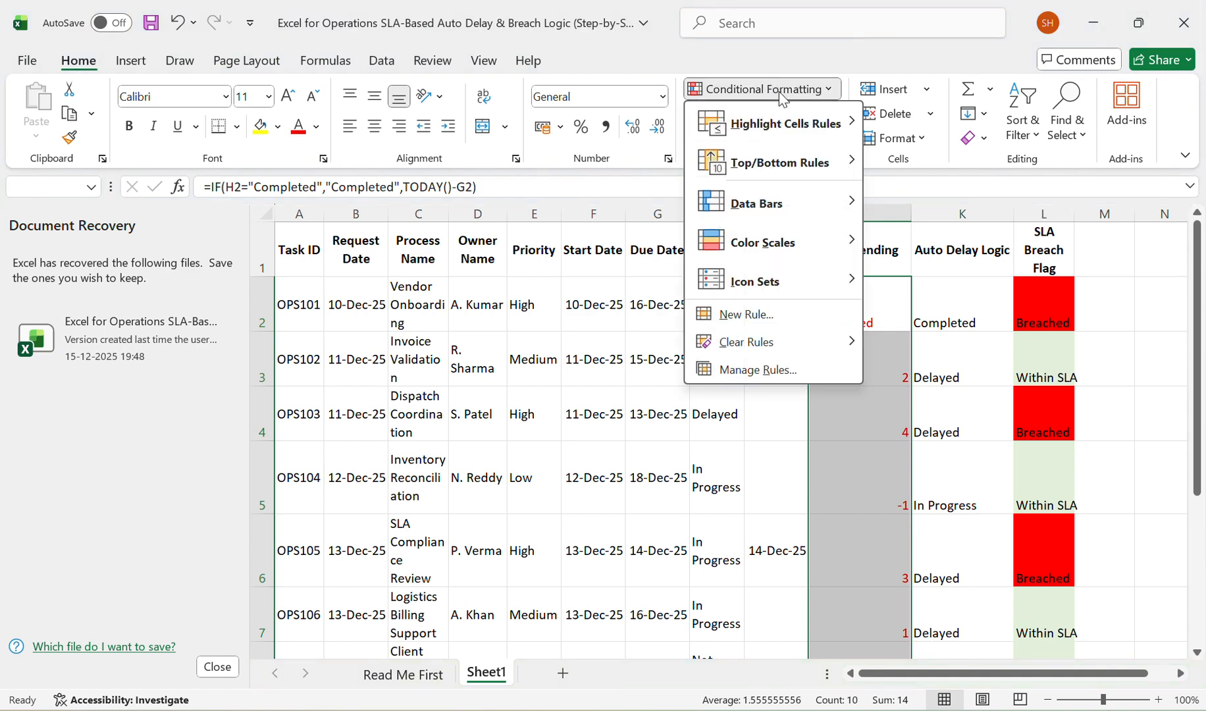
{"action": "mouse_move", "coordinate": [797, 132]}
{"action": "left_click", "coordinate": [924, 135]}
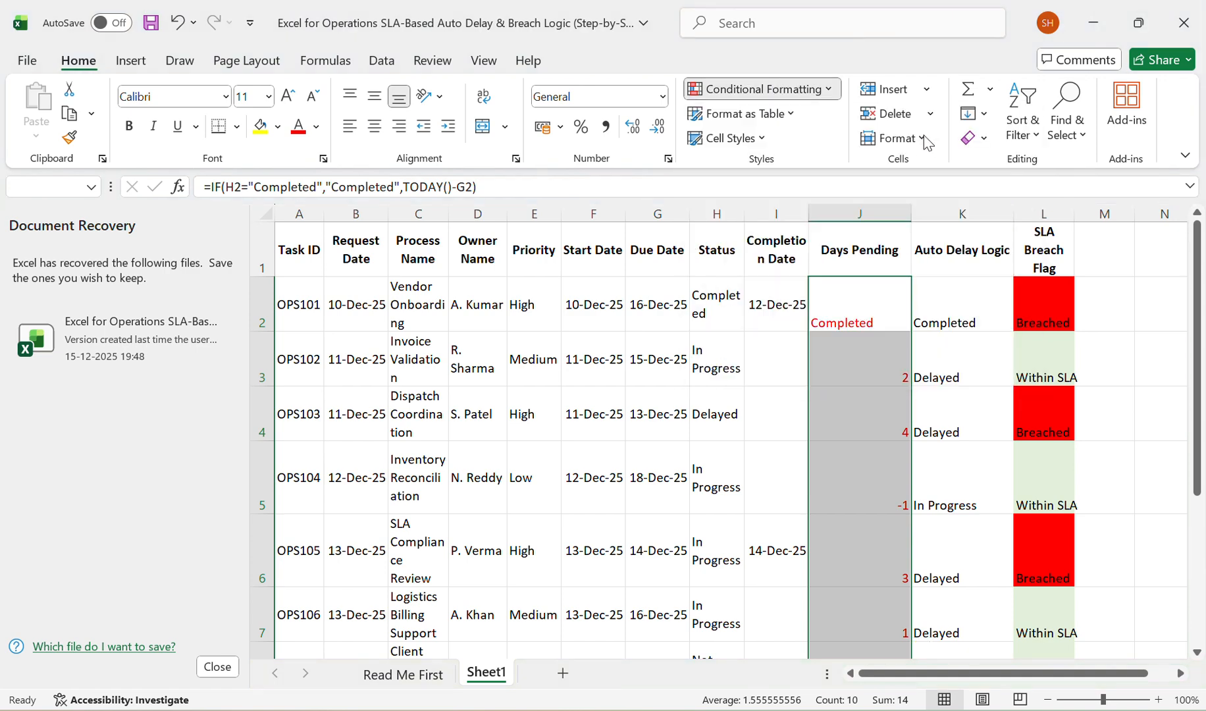
{"action": "key", "text": "BackSpace"}
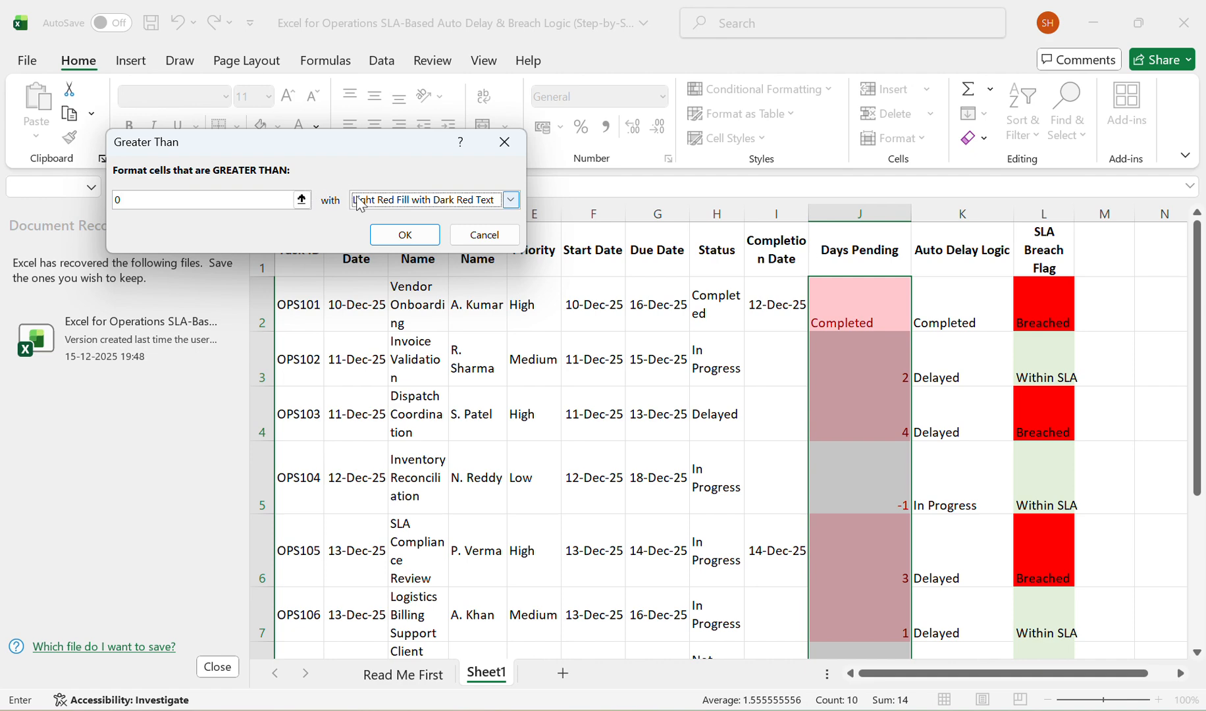
{"action": "left_click", "coordinate": [511, 199]}
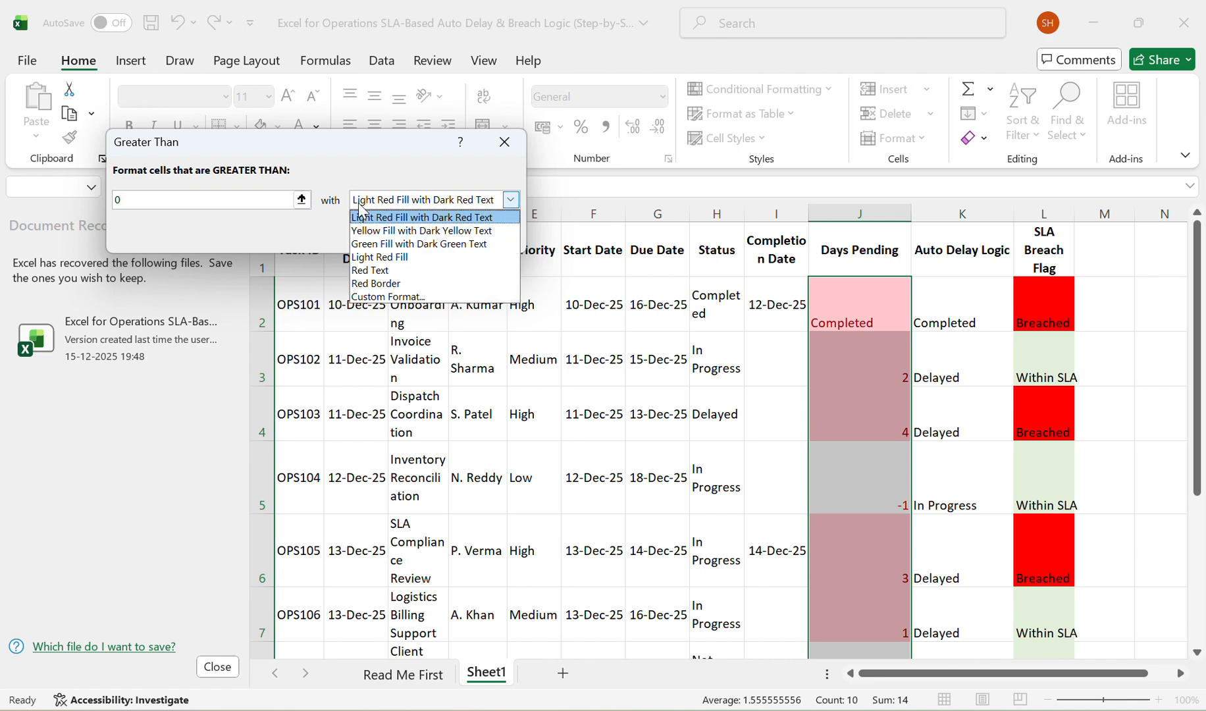
{"action": "left_click", "coordinate": [372, 245]}
{"action": "left_click", "coordinate": [392, 235]}
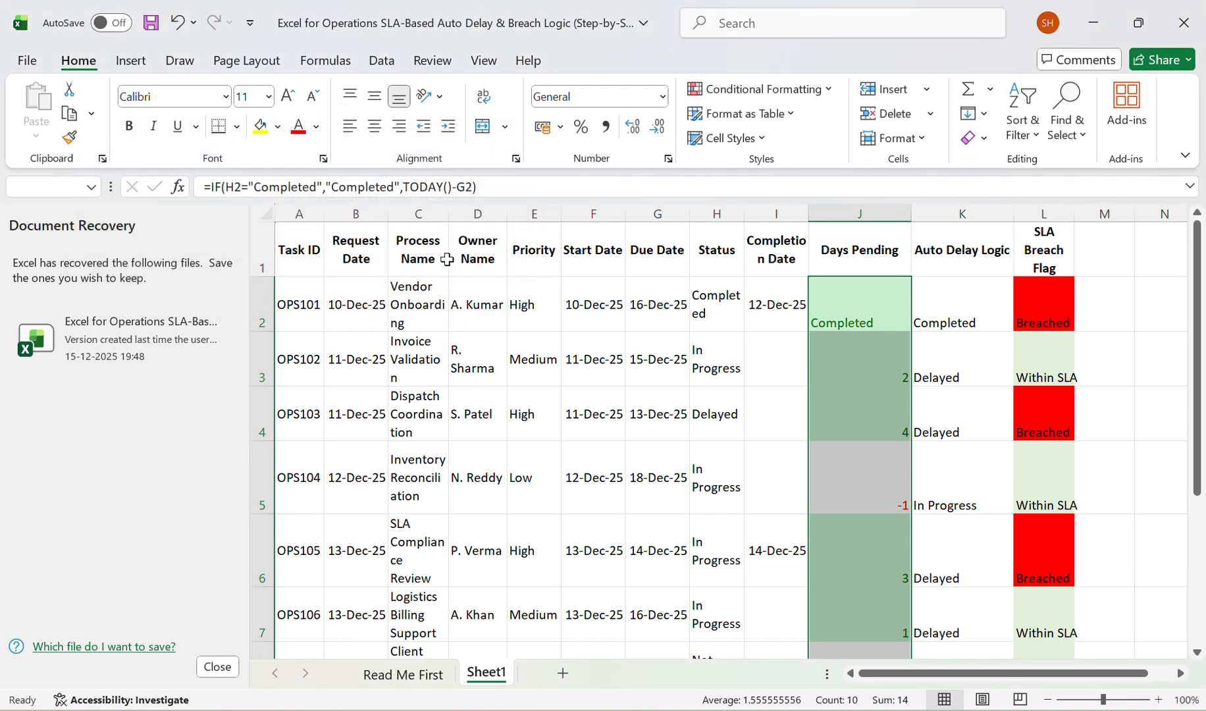
Step: Change the format of the Cell Value > 0 rule on the Days Pending cells J2:J11 to a bright red fill
{"action": "scroll", "coordinate": [1004, 456], "scroll_direction": "down", "scroll_amount": 4}
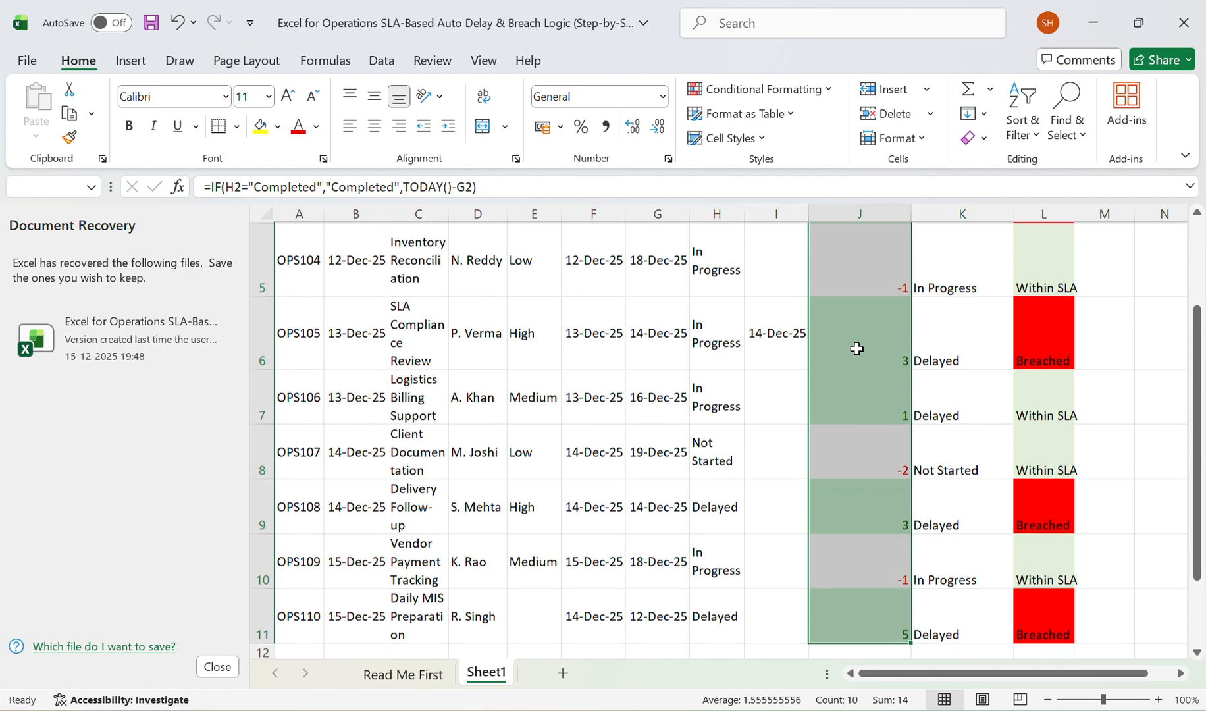
{"action": "scroll", "coordinate": [856, 349], "scroll_direction": "up", "scroll_amount": 1}
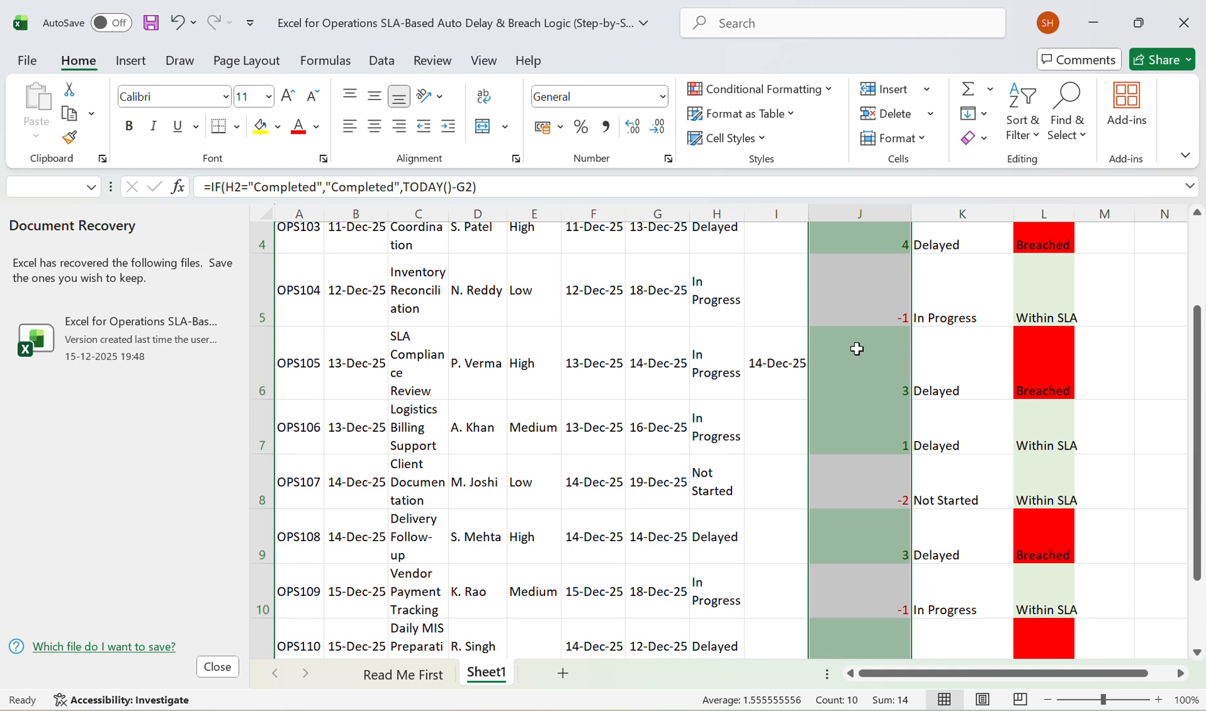
{"action": "scroll", "coordinate": [857, 349], "scroll_direction": "up", "scroll_amount": 1}
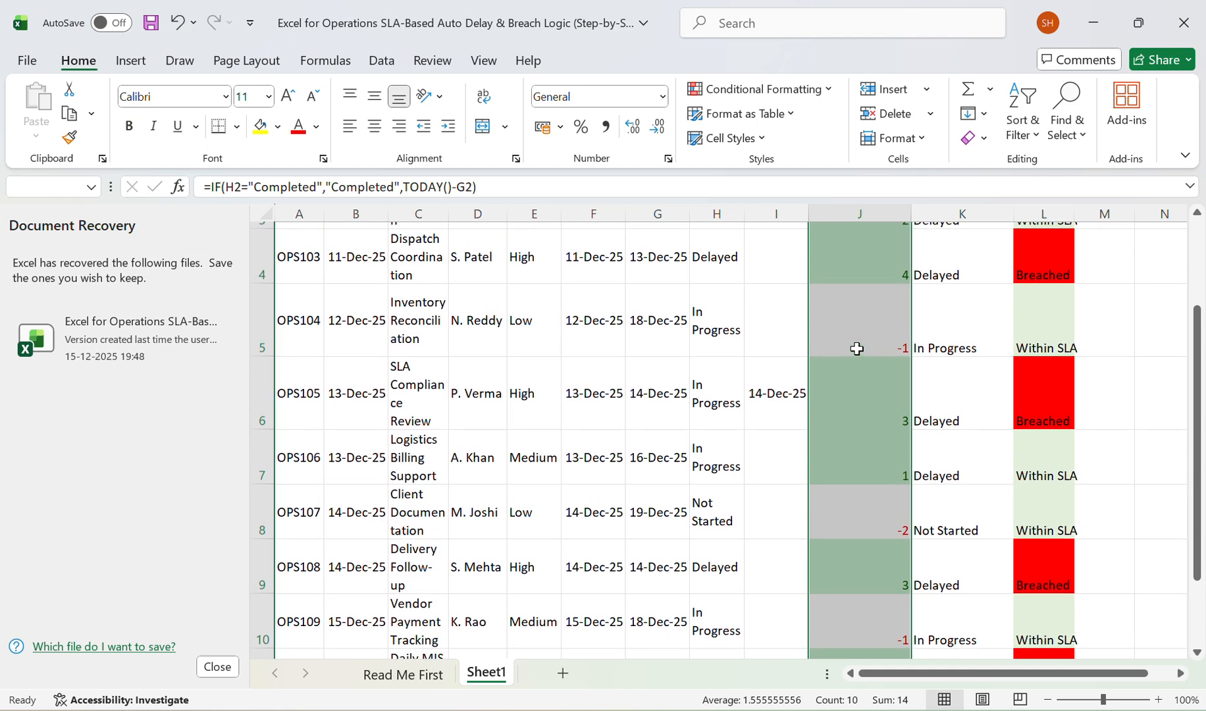
{"action": "scroll", "coordinate": [856, 348], "scroll_direction": "up", "scroll_amount": 4}
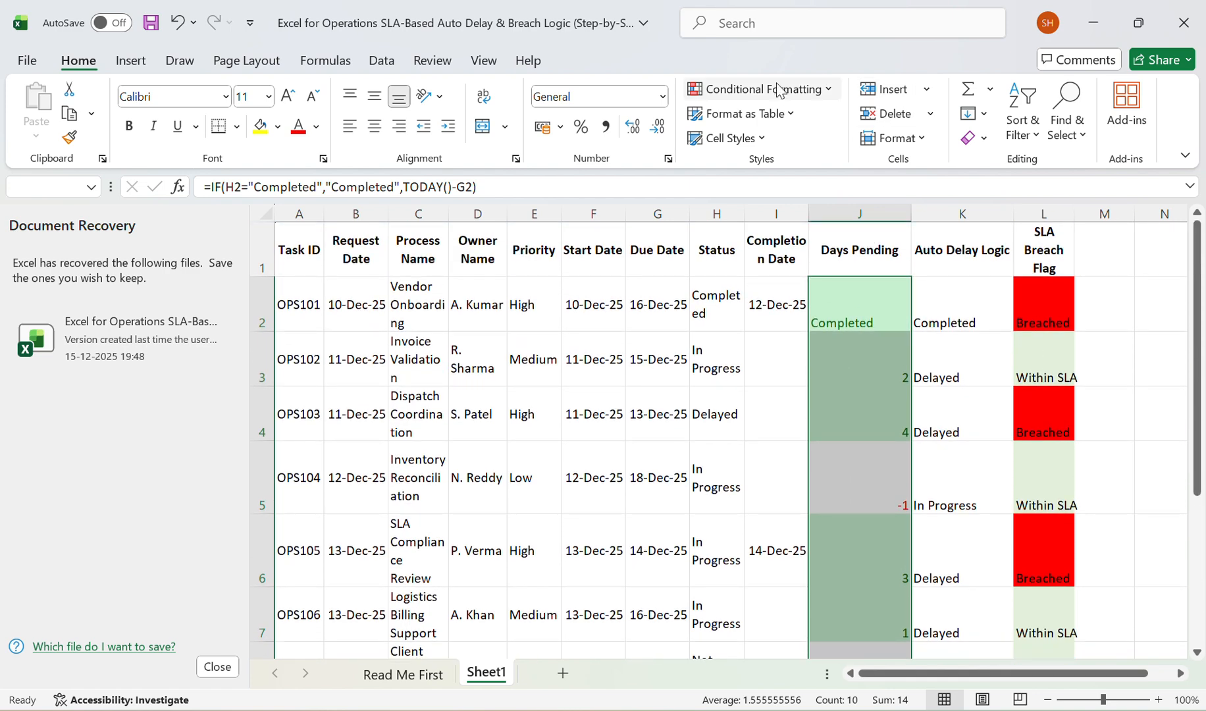
{"action": "left_click", "coordinate": [773, 98]}
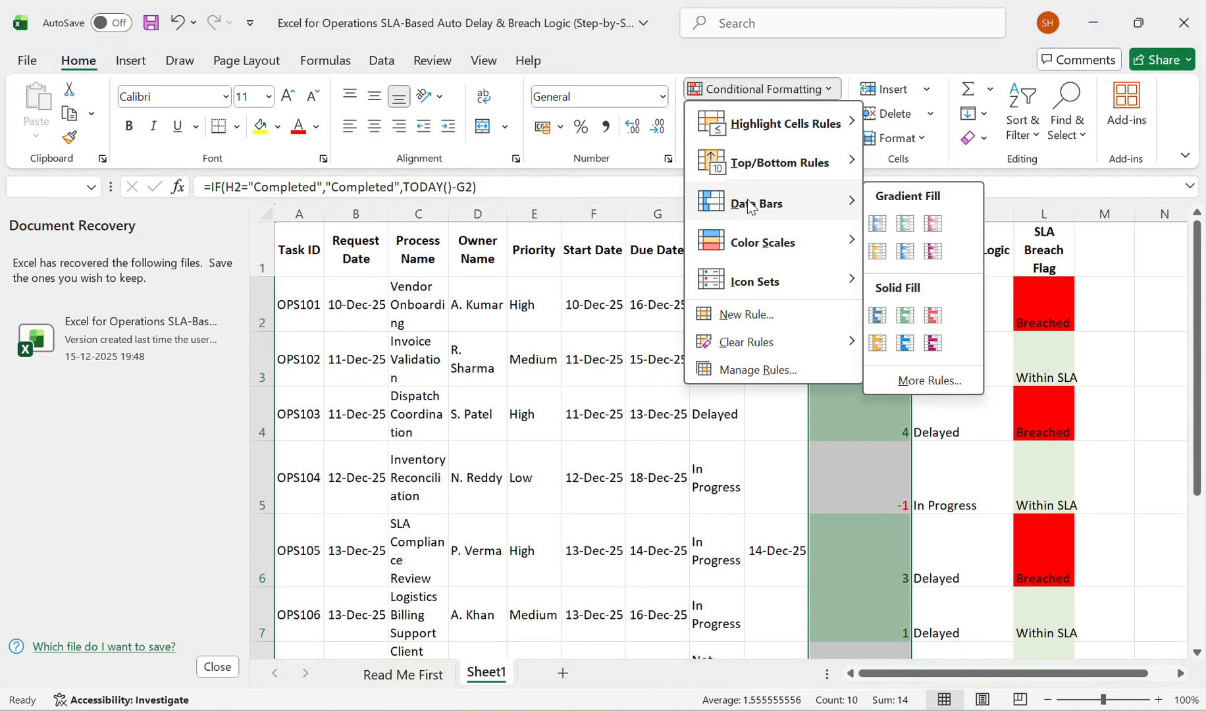
{"action": "left_click", "coordinate": [774, 367]}
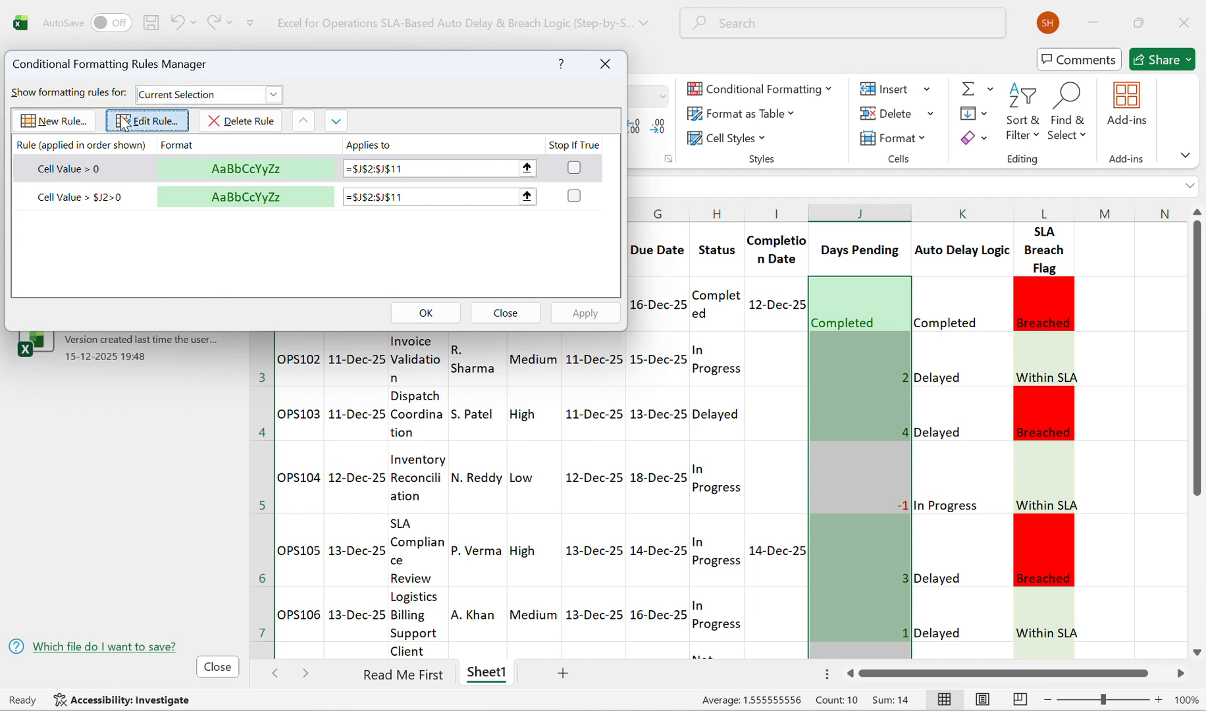
{"action": "left_click", "coordinate": [149, 120]}
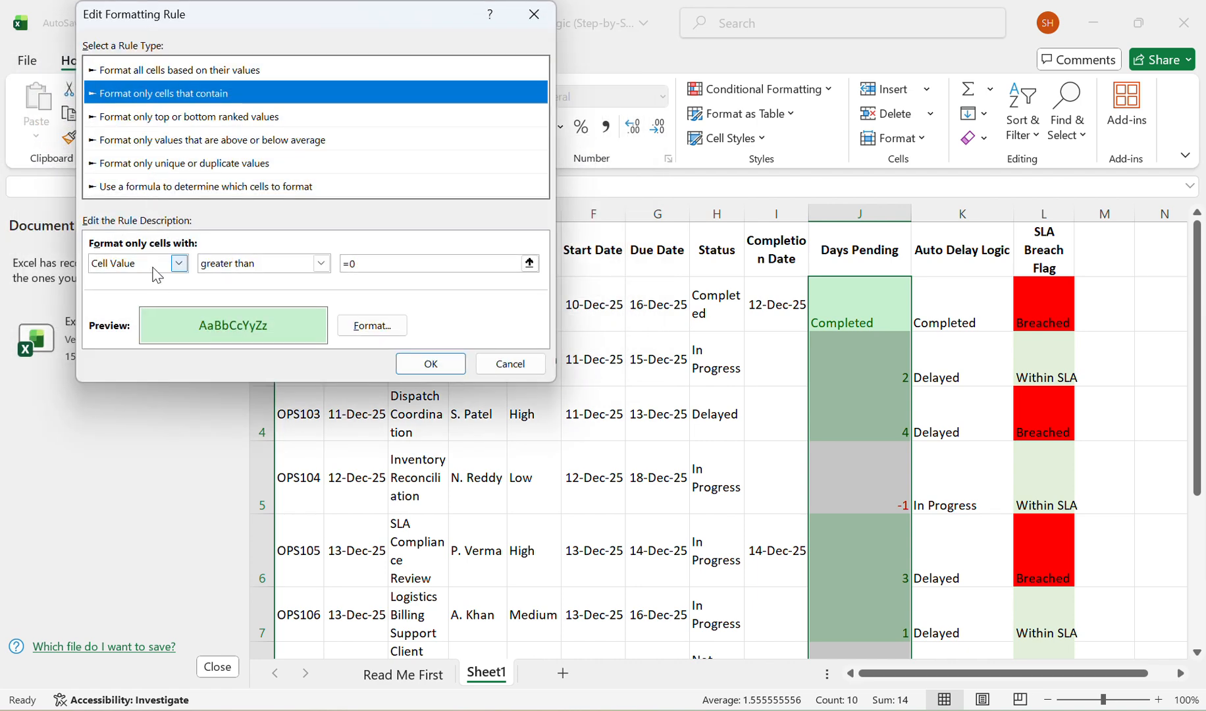
{"action": "left_click", "coordinate": [372, 325]}
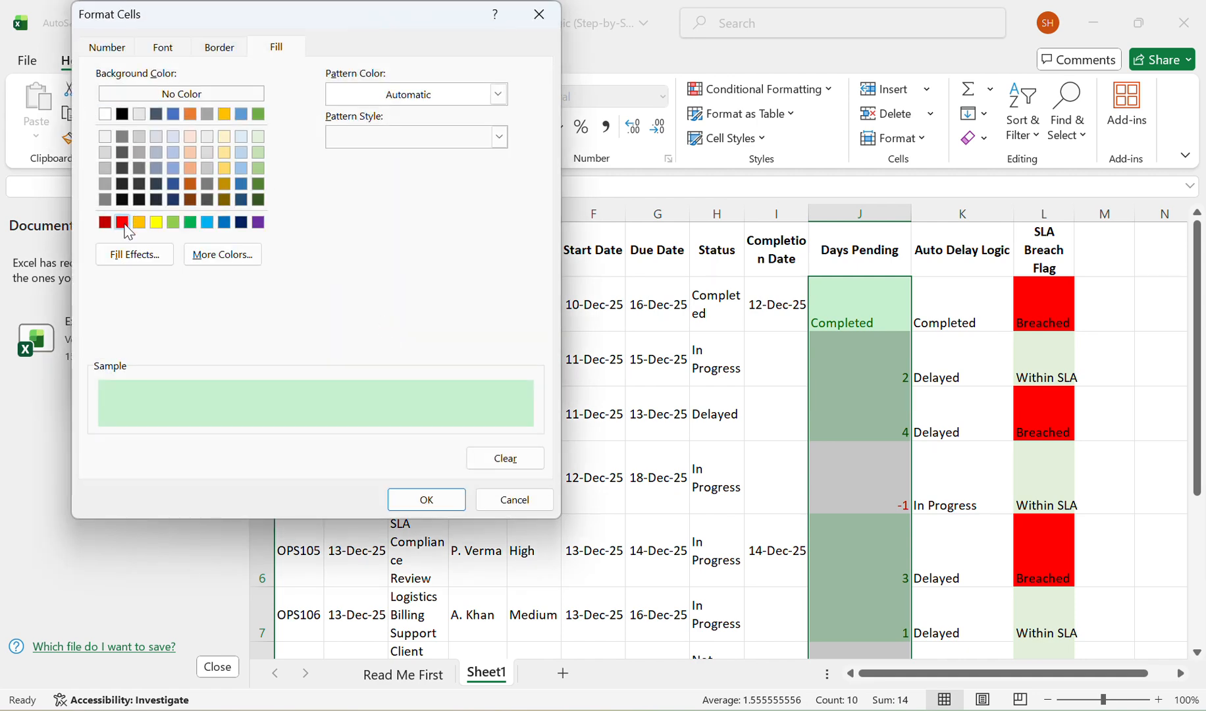
{"action": "left_click", "coordinate": [123, 223]}
{"action": "left_click", "coordinate": [438, 500]}
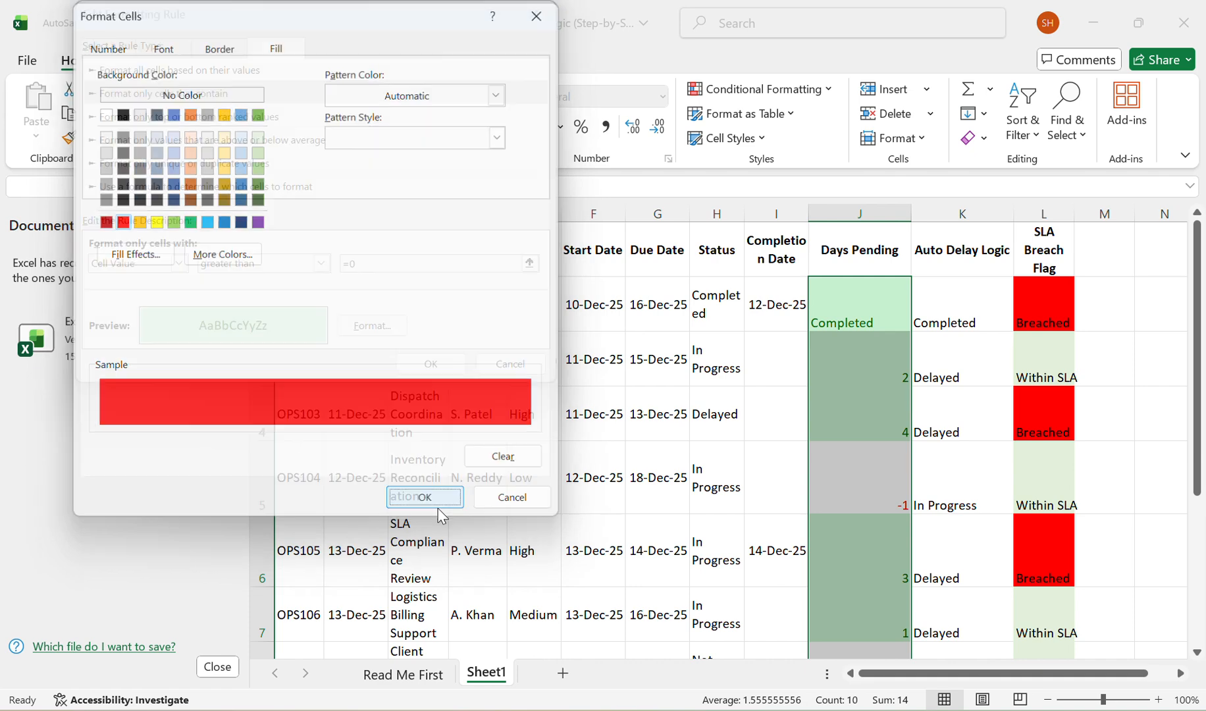
{"action": "left_click", "coordinate": [421, 370]}
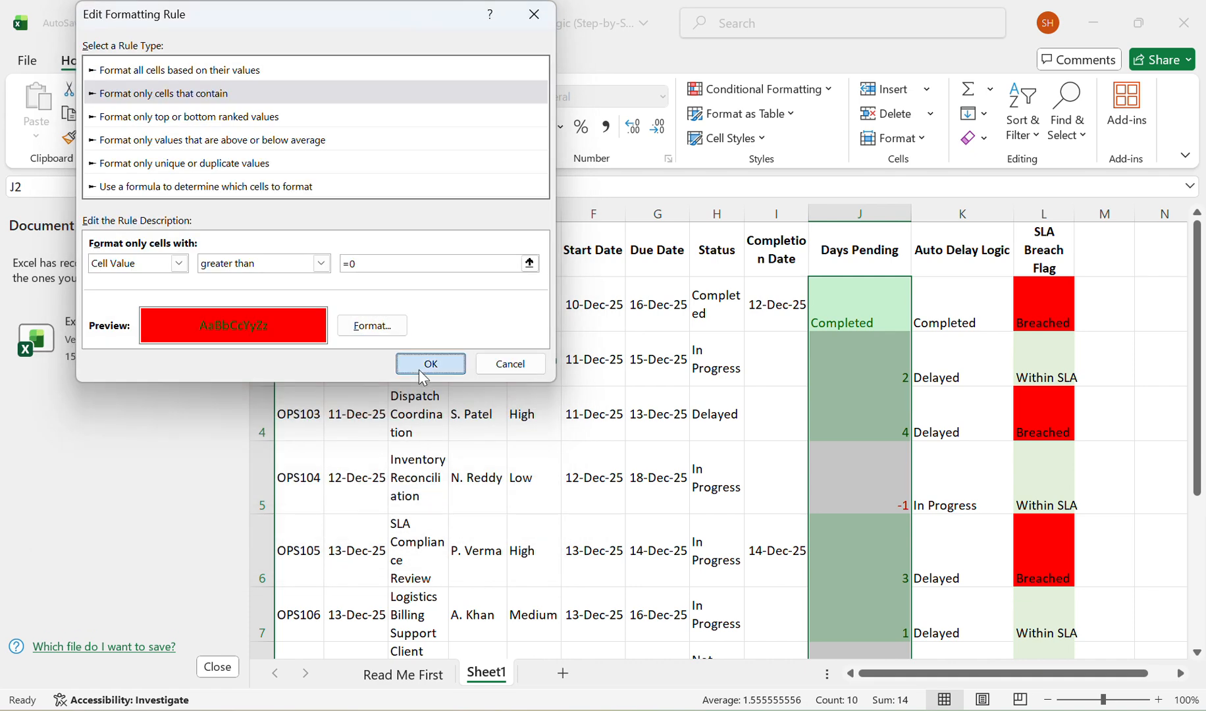
{"action": "left_click", "coordinate": [429, 313]}
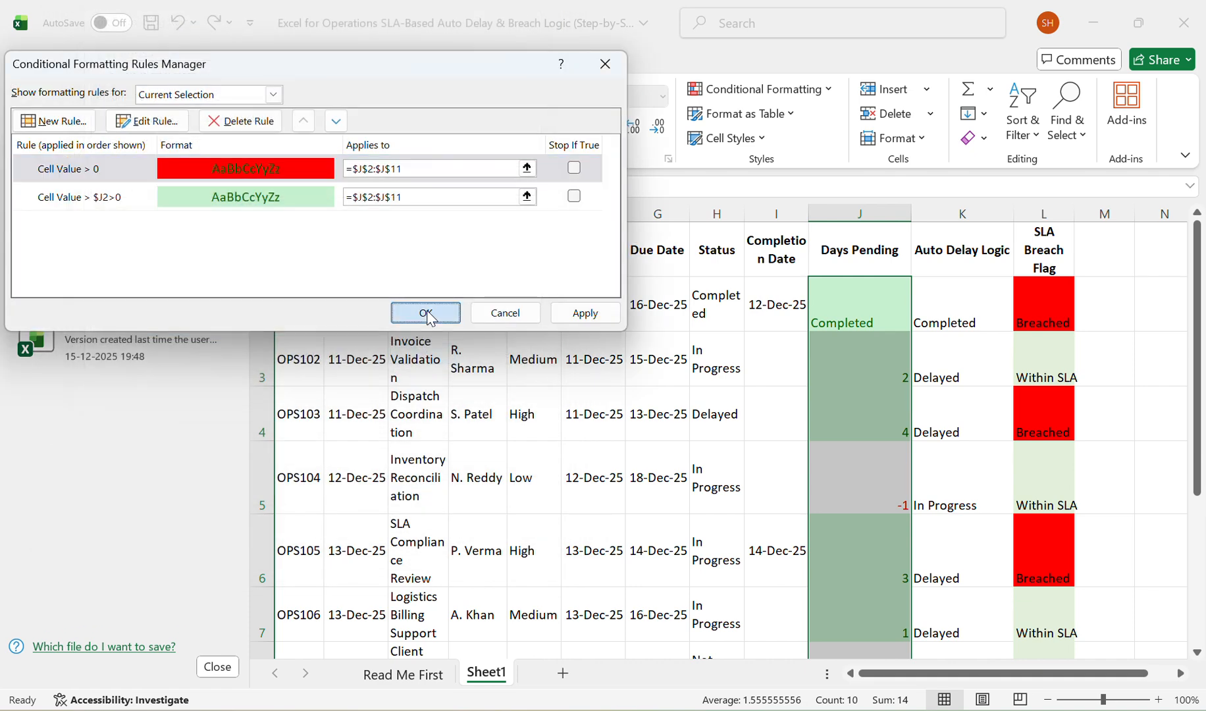
Step: Add a Less Than 0 highlight rule to the Days Pending cells J2:J11 using Yellow Fill with Dark Yellow Text
{"action": "scroll", "coordinate": [667, 365], "scroll_direction": "down", "scroll_amount": 1}
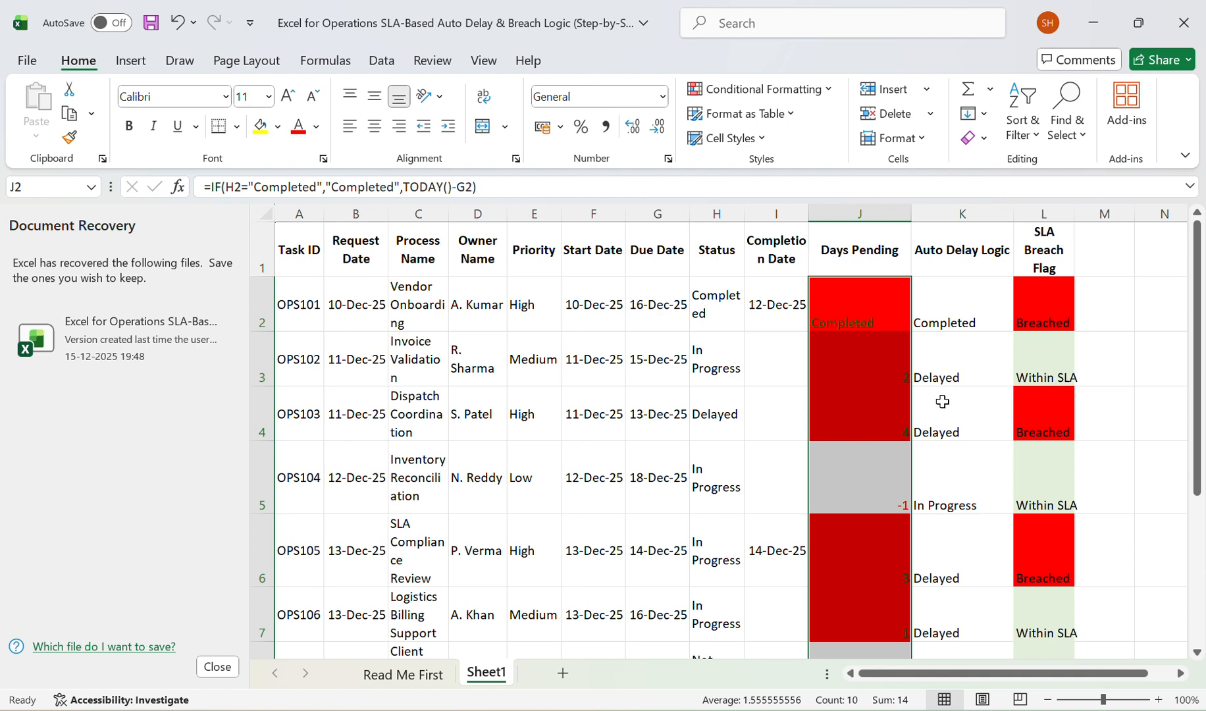
{"action": "left_click", "coordinate": [767, 90]}
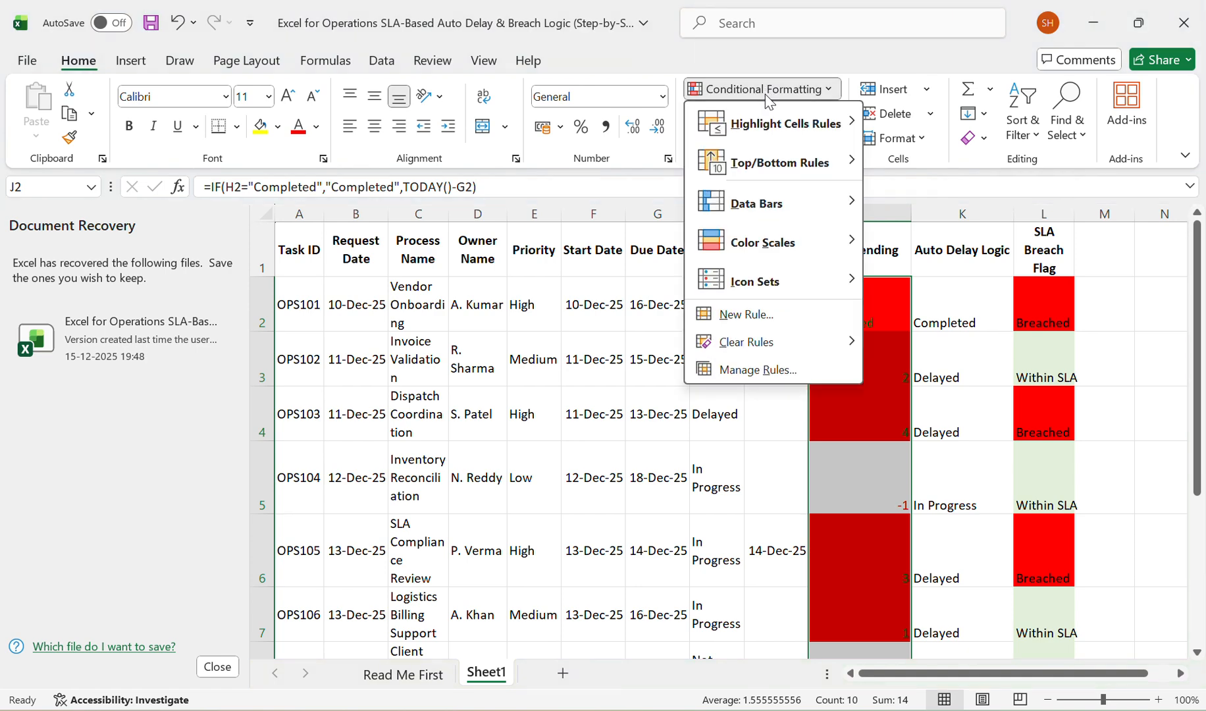
{"action": "mouse_move", "coordinate": [774, 130]}
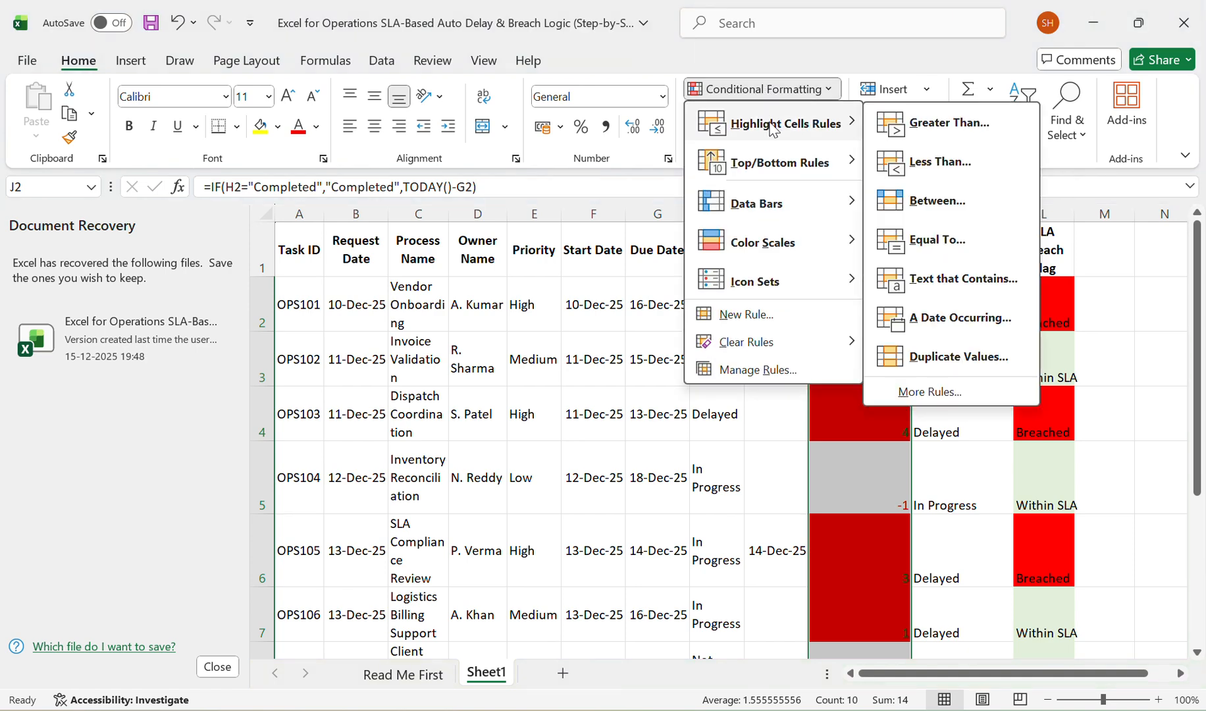
{"action": "left_click", "coordinate": [900, 168]}
{"action": "type", "text": "0"}
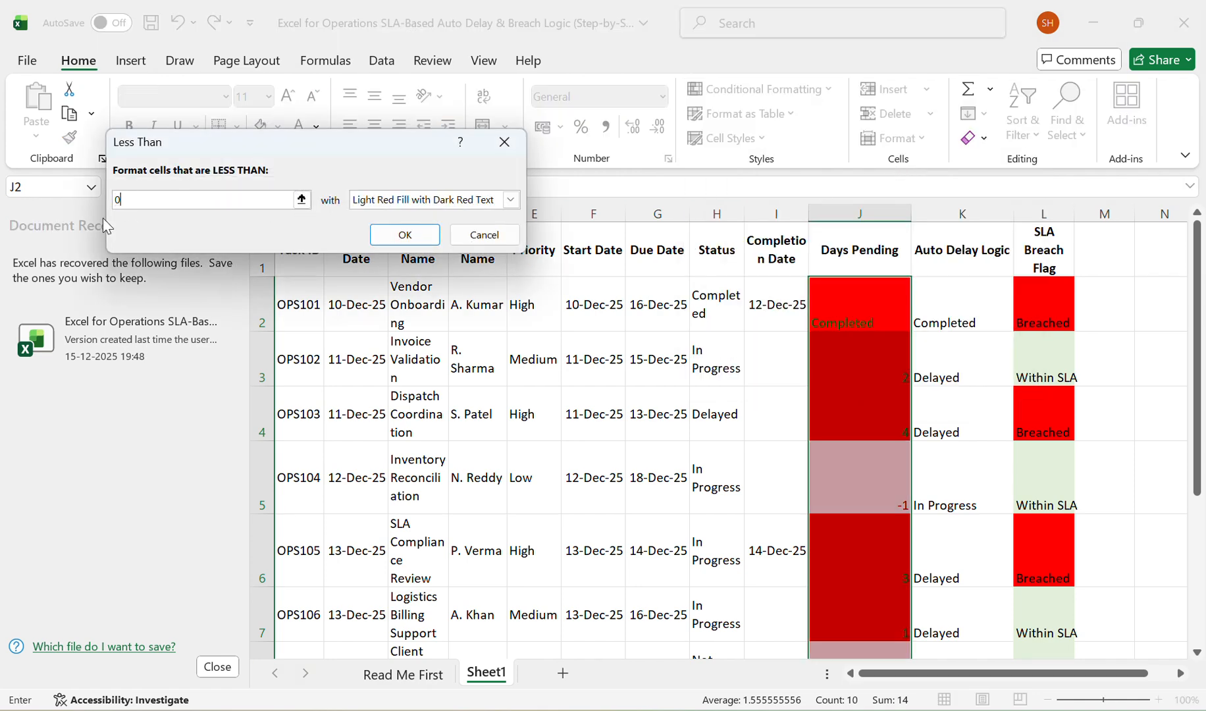
{"action": "left_click", "coordinate": [380, 202]}
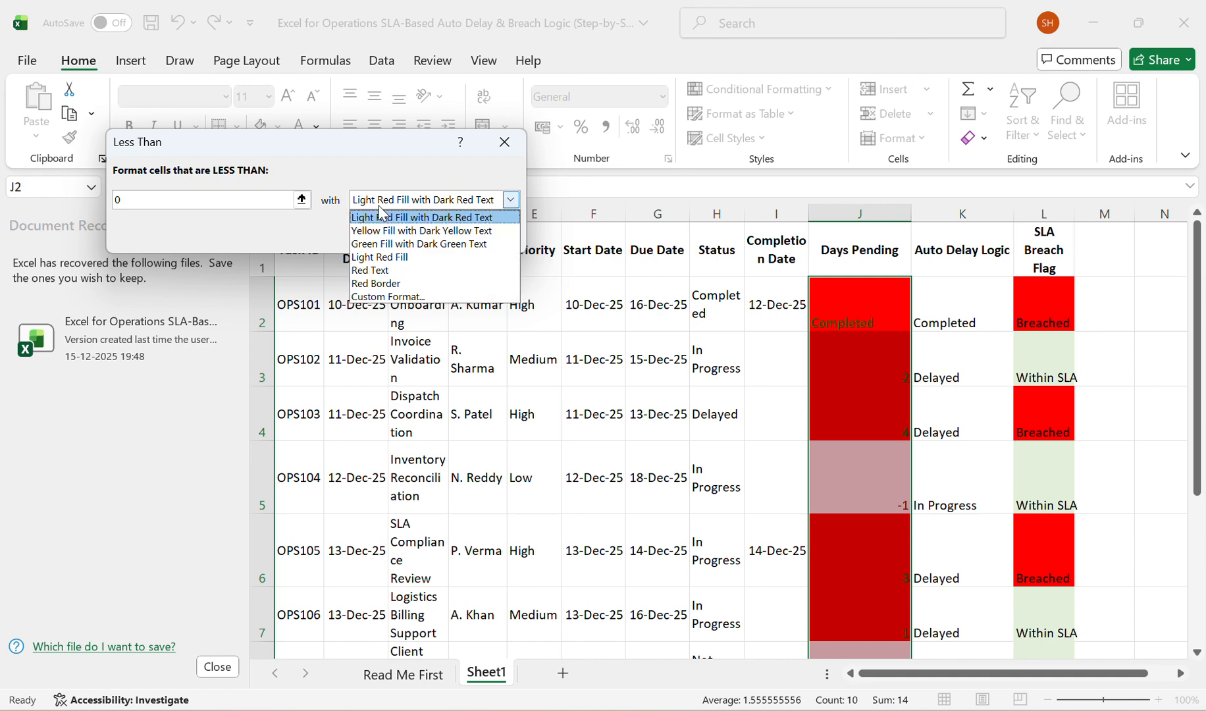
{"action": "left_click", "coordinate": [399, 231]}
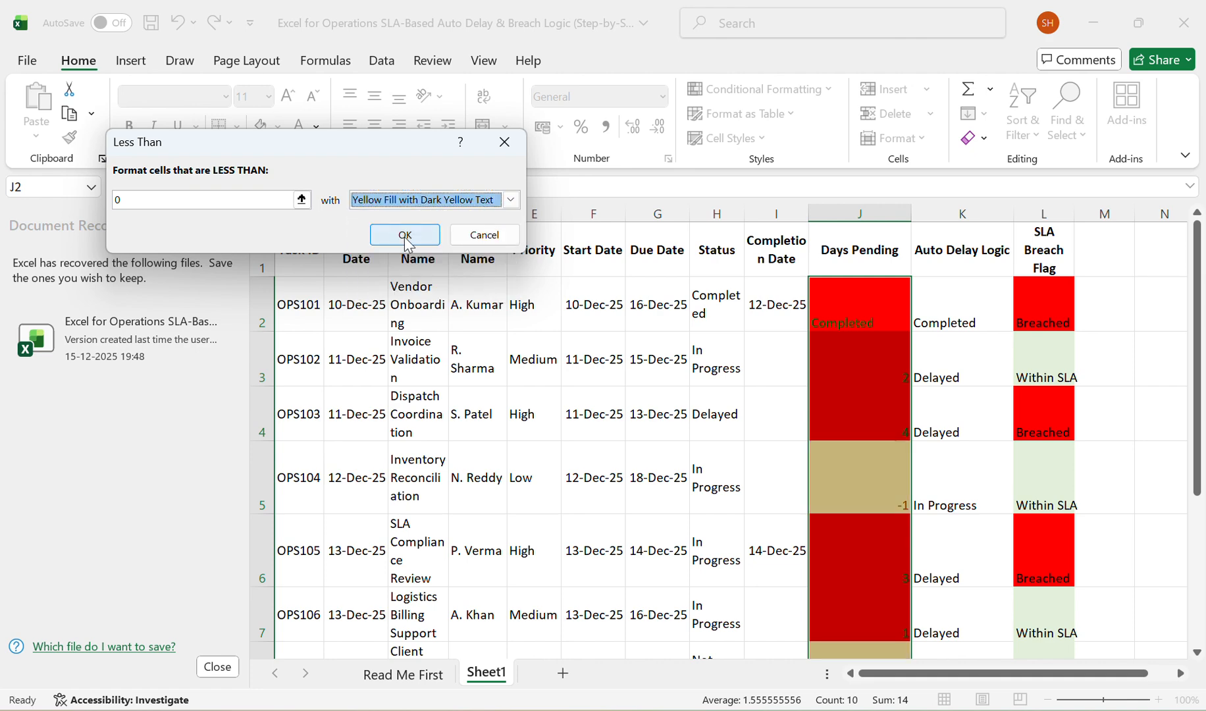
{"action": "left_click", "coordinate": [405, 235]}
Step: Add an Equal To "Completed" highlight rule to the Days Pending cells J2:J11 using Green Fill with Dark Green Text
{"action": "scroll", "coordinate": [594, 495], "scroll_direction": "down", "scroll_amount": 3}
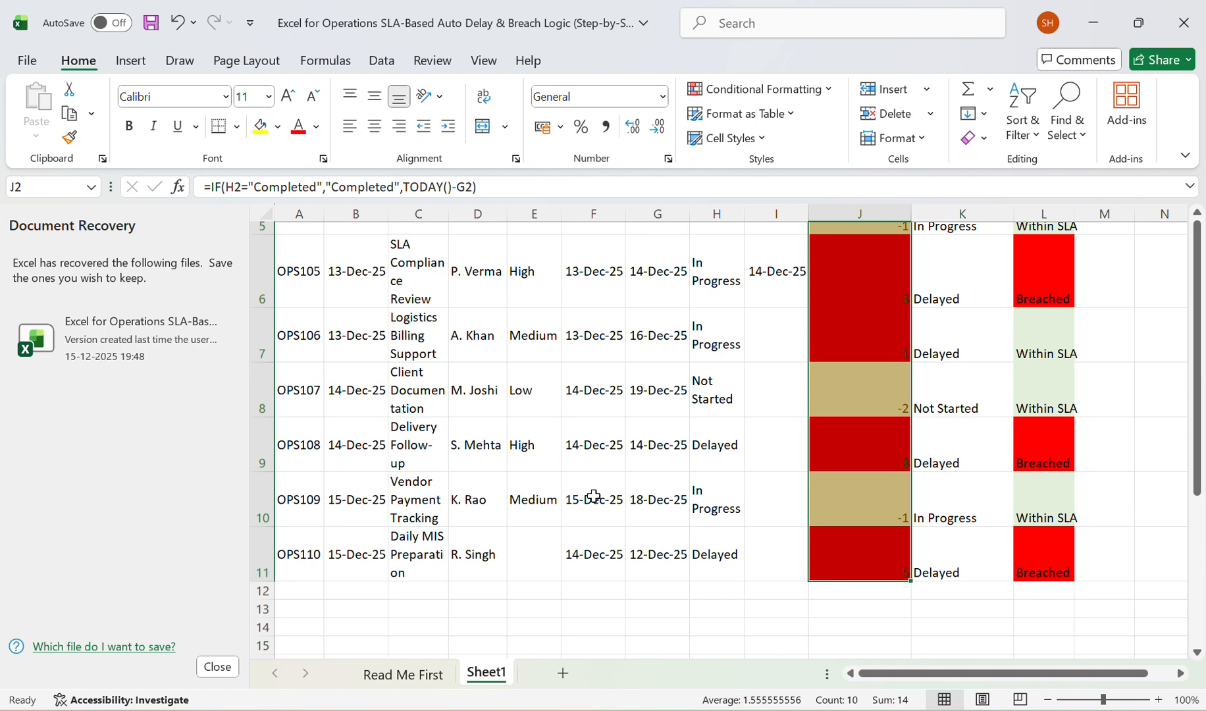
{"action": "scroll", "coordinate": [595, 495], "scroll_direction": "up", "scroll_amount": 3}
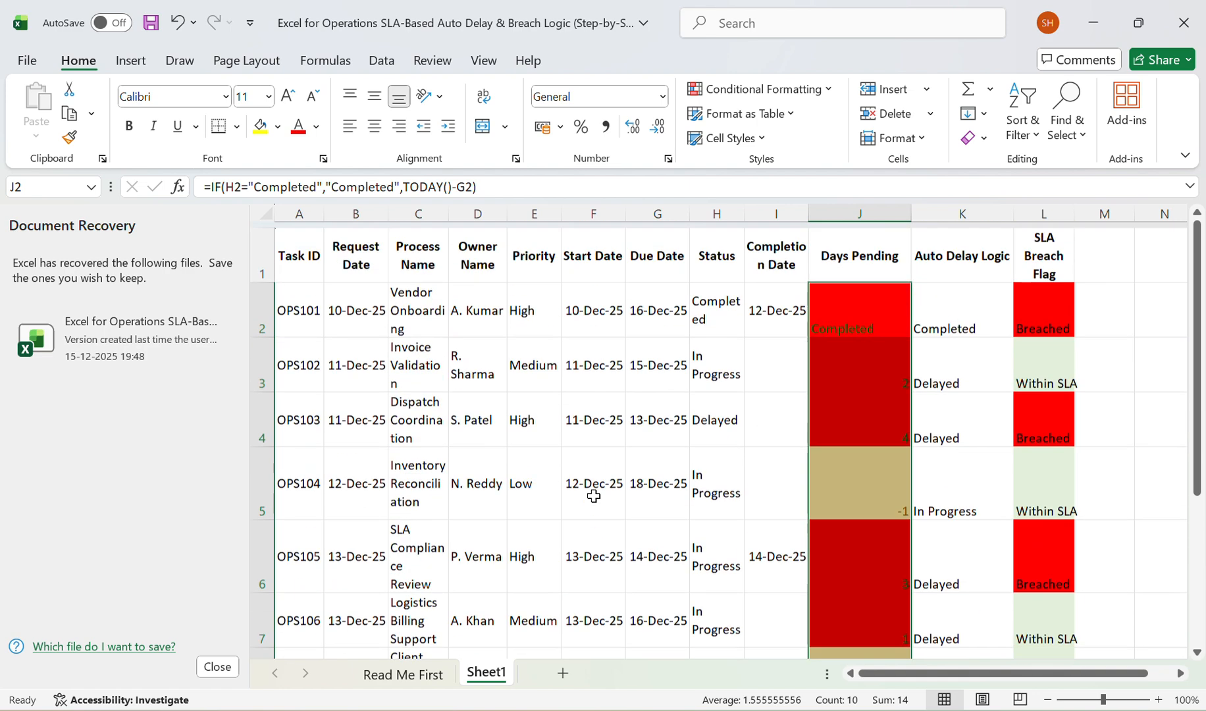
{"action": "left_click", "coordinate": [816, 96]}
{"action": "mouse_move", "coordinate": [794, 135]}
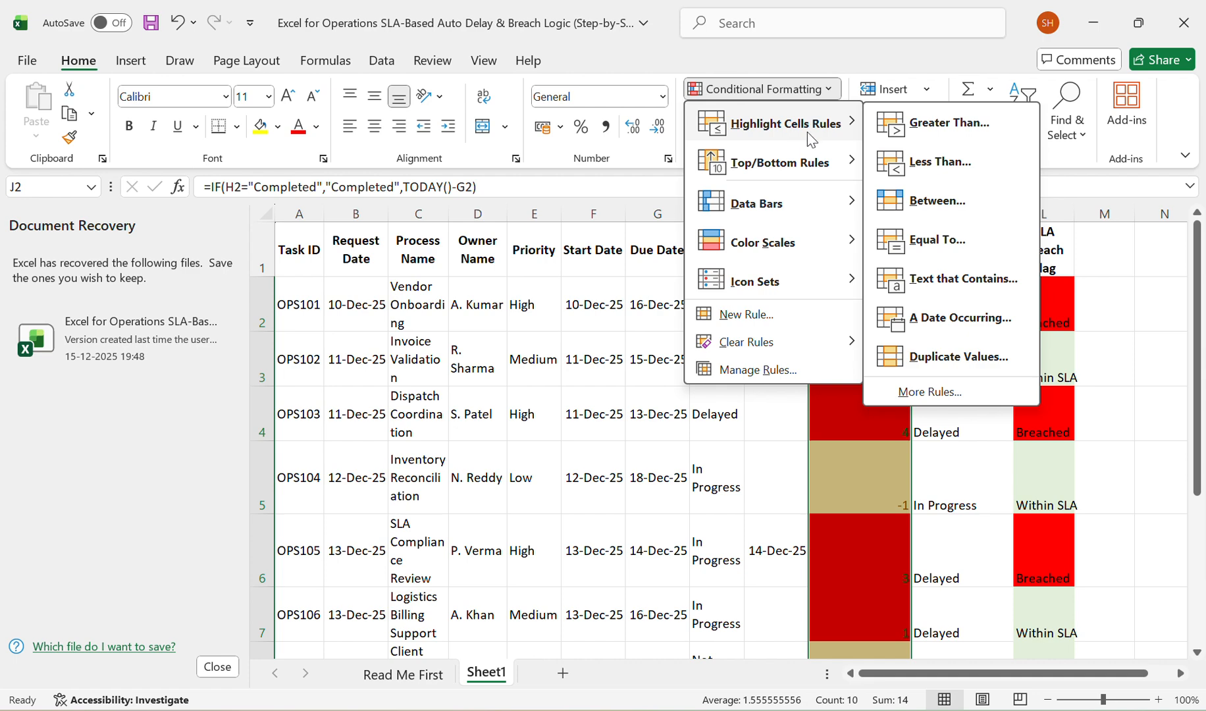
{"action": "left_click", "coordinate": [948, 240]}
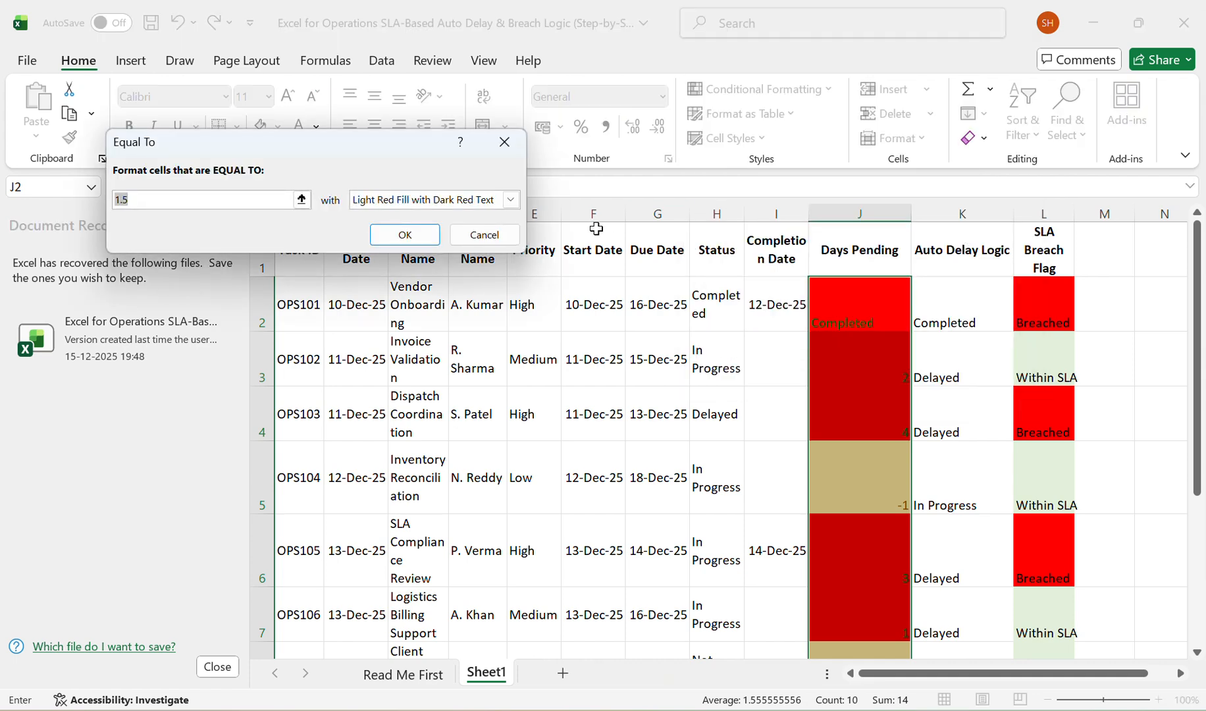
{"action": "type", "text": "Completed"}
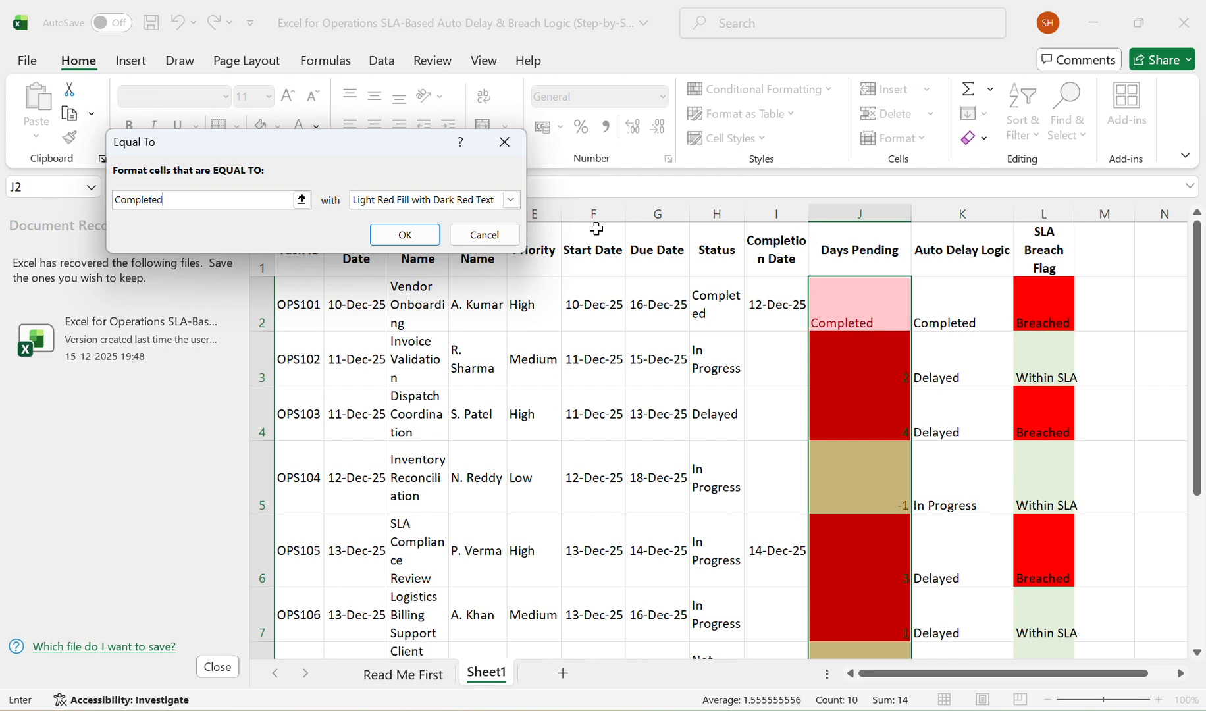
{"action": "left_click", "coordinate": [512, 201]}
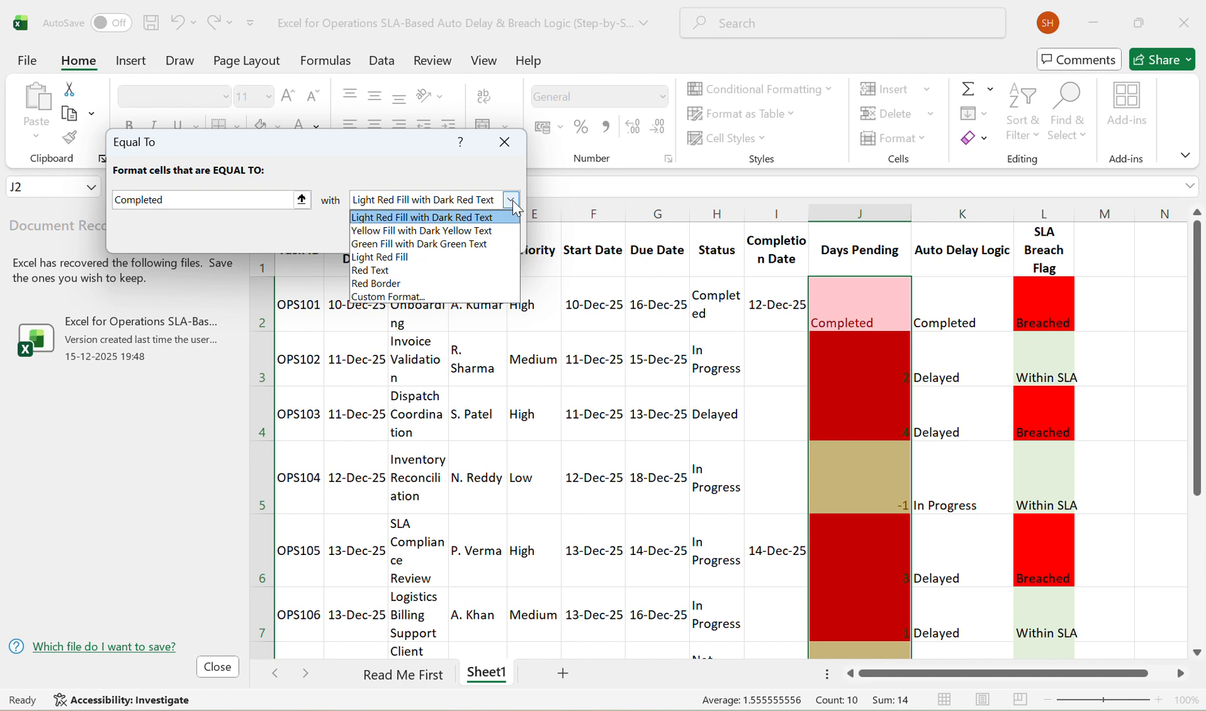
{"action": "left_click", "coordinate": [422, 244]}
{"action": "left_click", "coordinate": [397, 234]}
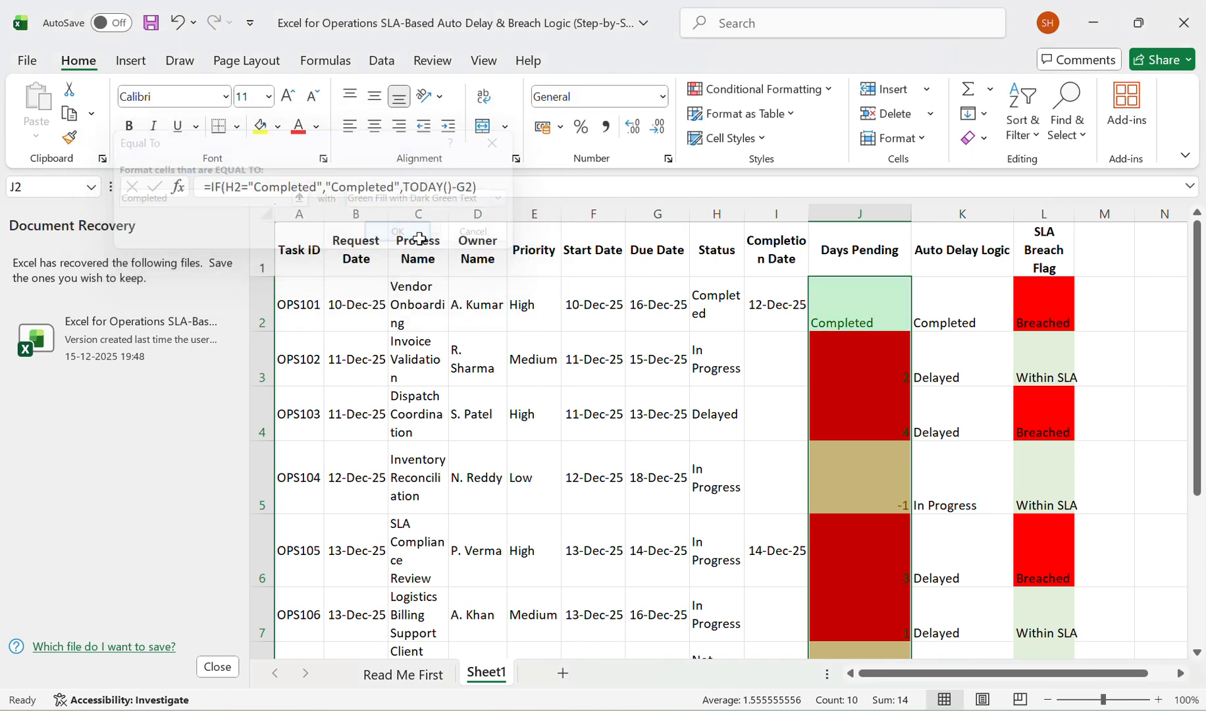
Step: Examine the Days Pending colour coding against the Status and SLA Breach Flag values across all task rows
{"action": "scroll", "coordinate": [419, 238], "scroll_direction": "down", "scroll_amount": 1}
{"action": "scroll", "coordinate": [420, 238], "scroll_direction": "down", "scroll_amount": 1}
{"action": "scroll", "coordinate": [420, 238], "scroll_direction": "up", "scroll_amount": 2}
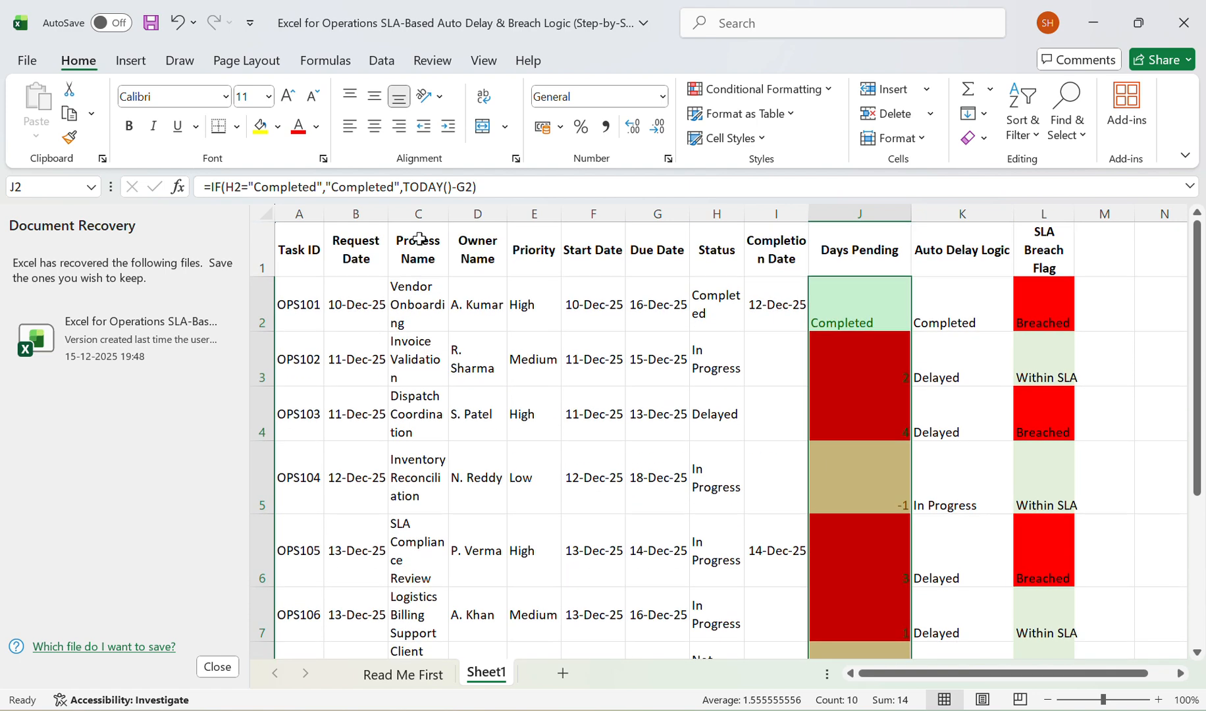
{"action": "scroll", "coordinate": [419, 238], "scroll_direction": "down", "scroll_amount": 3}
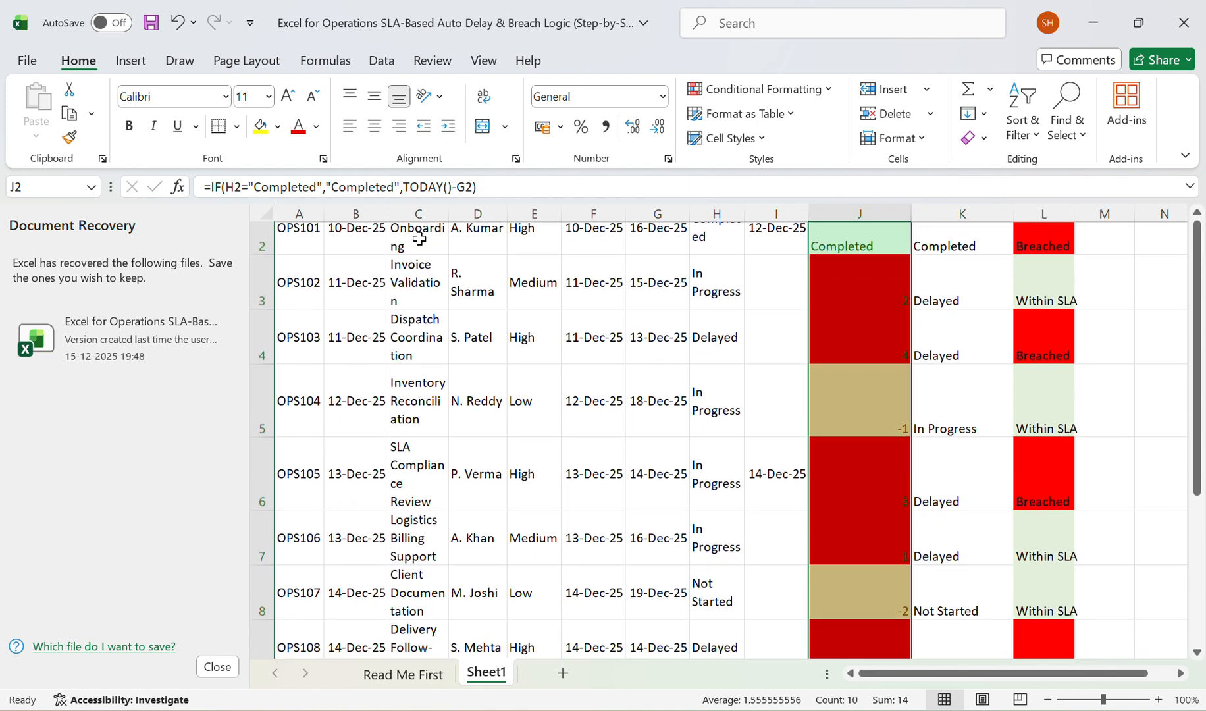
{"action": "scroll", "coordinate": [419, 238], "scroll_direction": "up", "scroll_amount": 3}
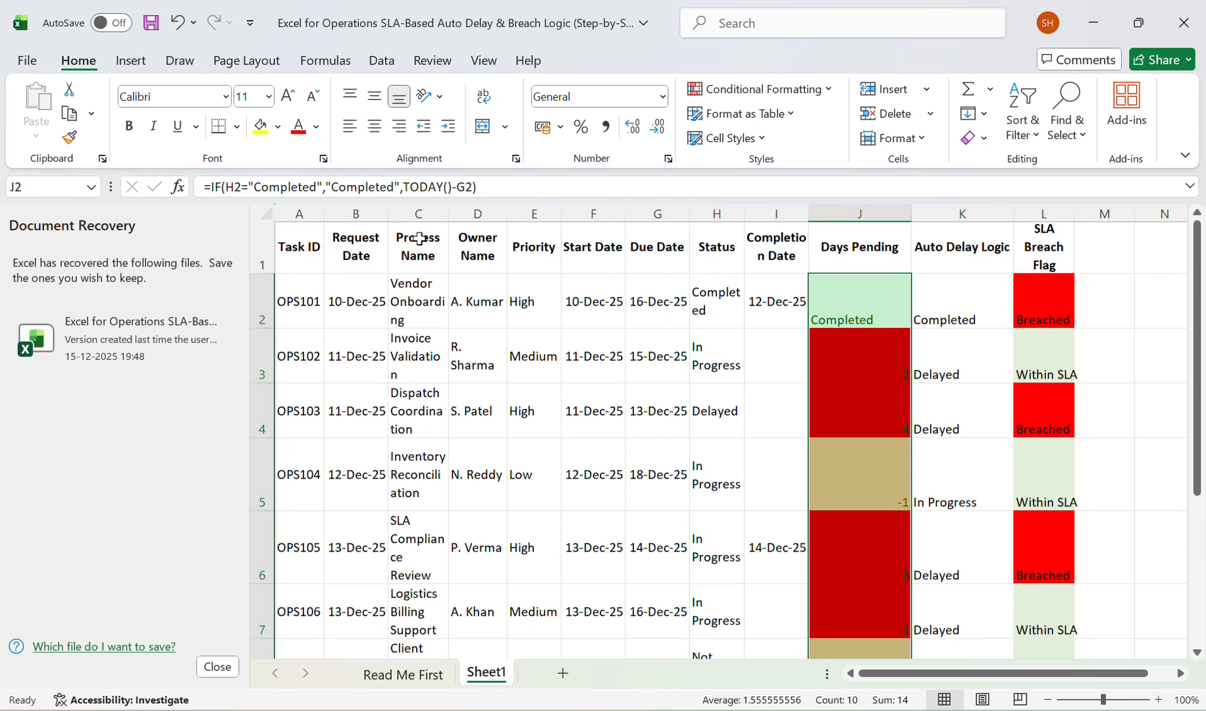
{"action": "scroll", "coordinate": [419, 238], "scroll_direction": "down", "scroll_amount": 1}
{"action": "scroll", "coordinate": [419, 238], "scroll_direction": "up", "scroll_amount": 1}
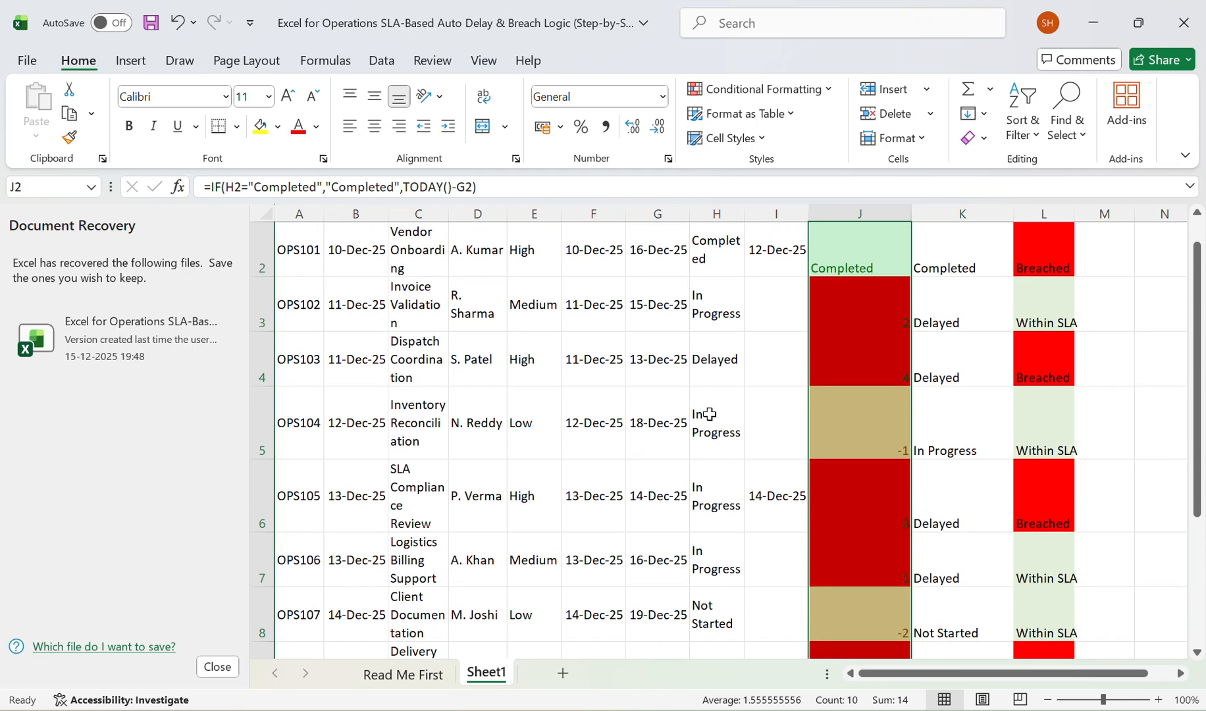
{"action": "scroll", "coordinate": [709, 414], "scroll_direction": "down", "scroll_amount": 1}
{"action": "scroll", "coordinate": [705, 401], "scroll_direction": "up", "scroll_amount": 1}
{"action": "scroll", "coordinate": [859, 517], "scroll_direction": "up", "scroll_amount": 1}
{"action": "scroll", "coordinate": [856, 511], "scroll_direction": "up", "scroll_amount": 2}
{"action": "scroll", "coordinate": [849, 387], "scroll_direction": "down", "scroll_amount": 1}
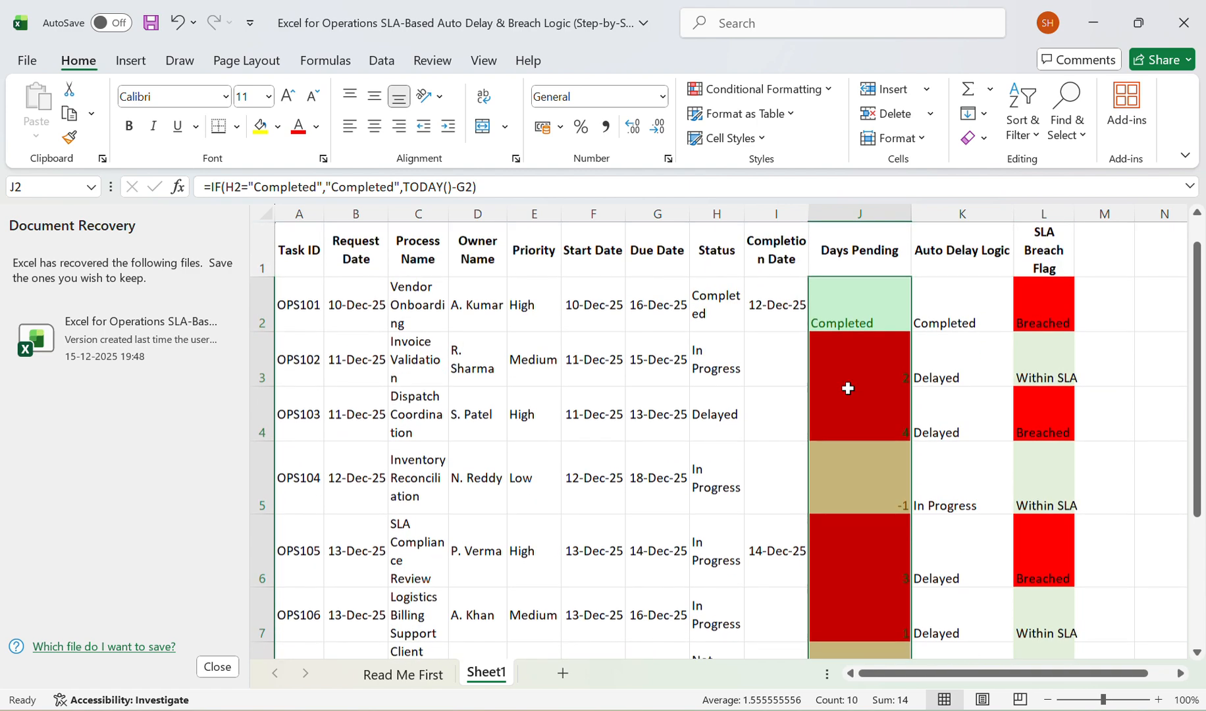
{"action": "scroll", "coordinate": [839, 454], "scroll_direction": "up", "scroll_amount": 1}
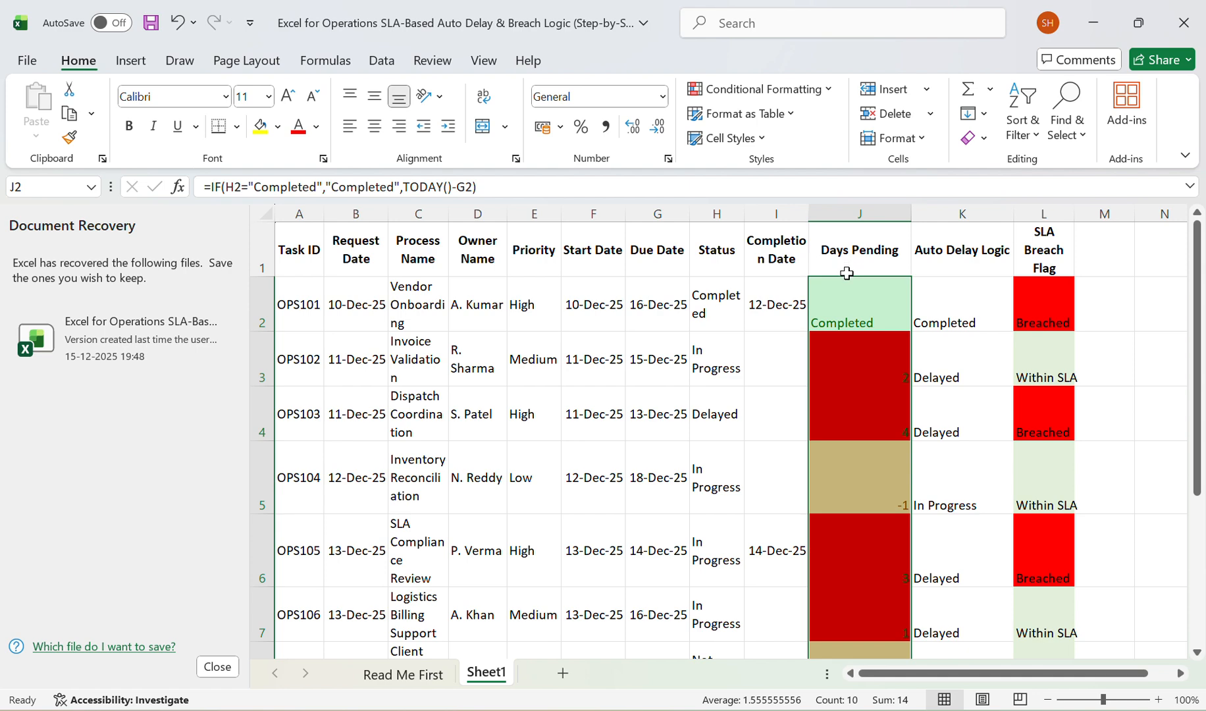
Step: Set the Status of task OPS102 in H3 to Completed and check the colour coding across the task rows
{"action": "left_click", "coordinate": [699, 353]}
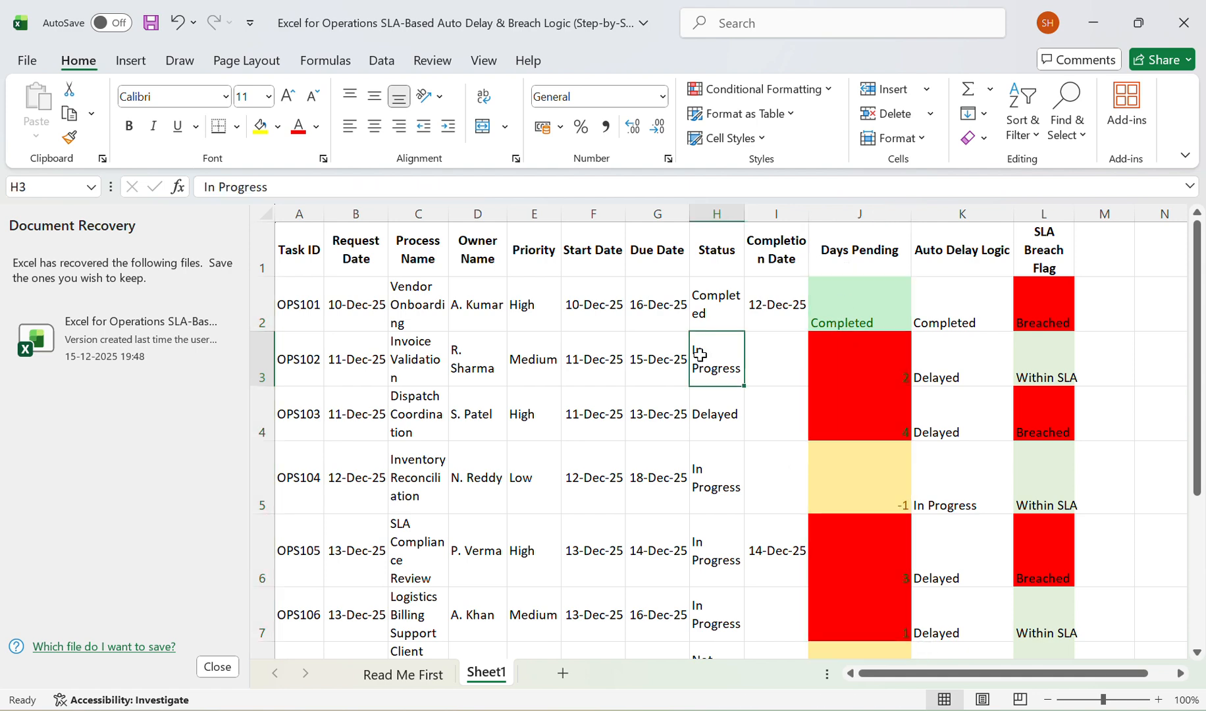
{"action": "type", "text": "Completed"}
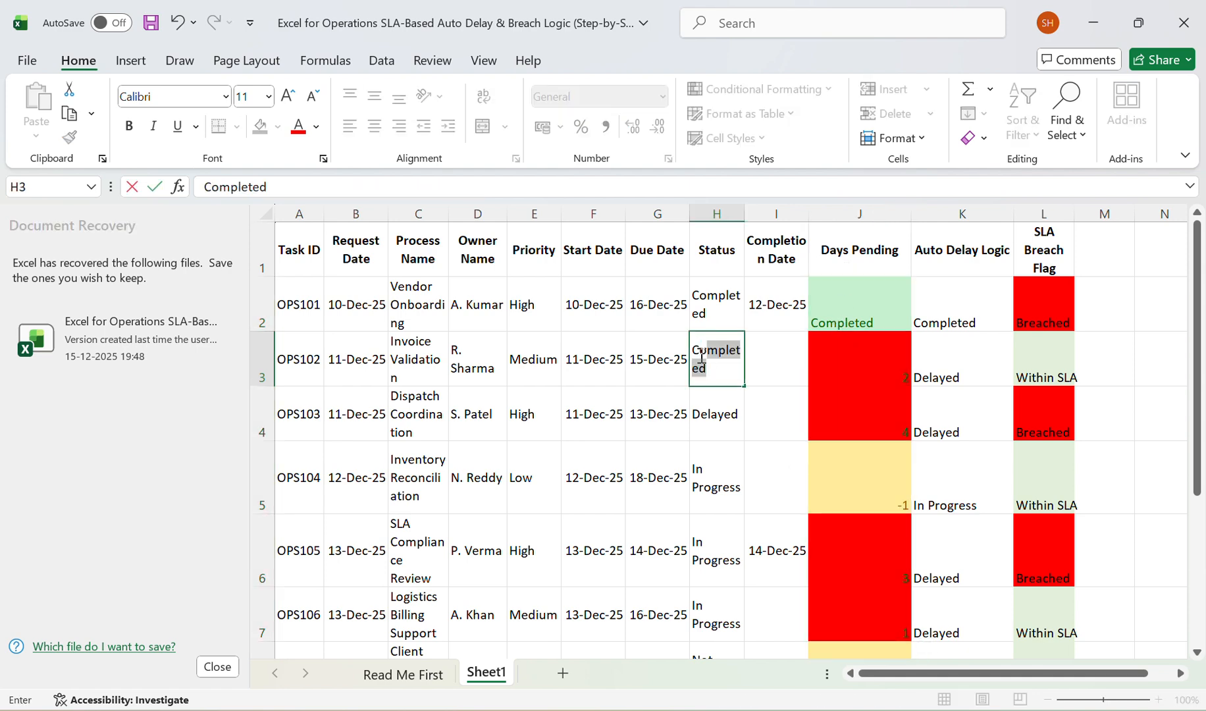
{"action": "key", "text": "Tab"}
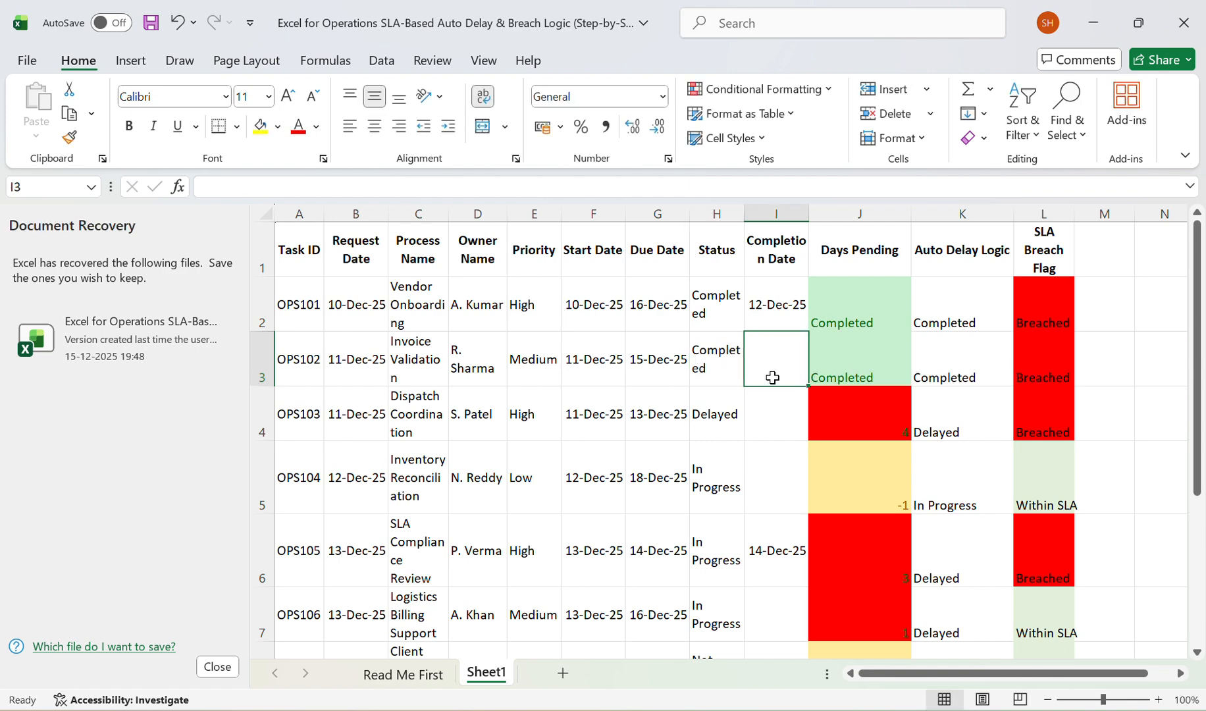
{"action": "scroll", "coordinate": [876, 357], "scroll_direction": "down", "scroll_amount": 1}
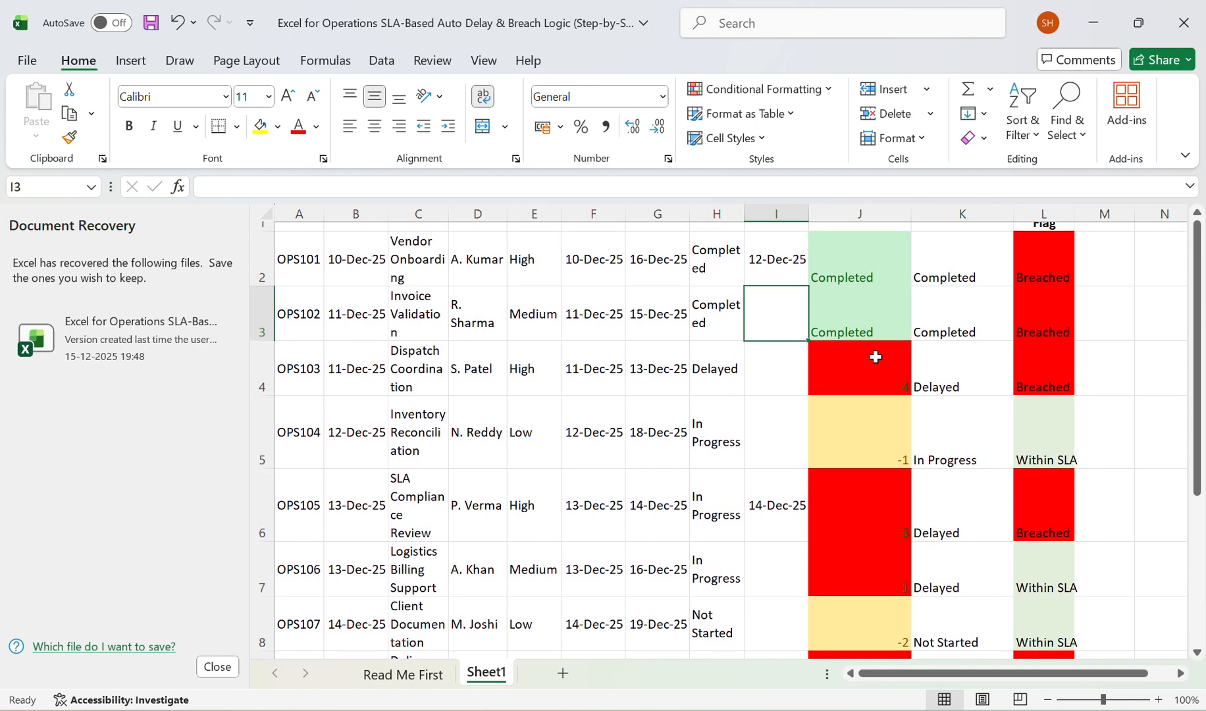
{"action": "scroll", "coordinate": [875, 357], "scroll_direction": "down", "scroll_amount": 2}
{"action": "scroll", "coordinate": [876, 357], "scroll_direction": "up", "scroll_amount": 3}
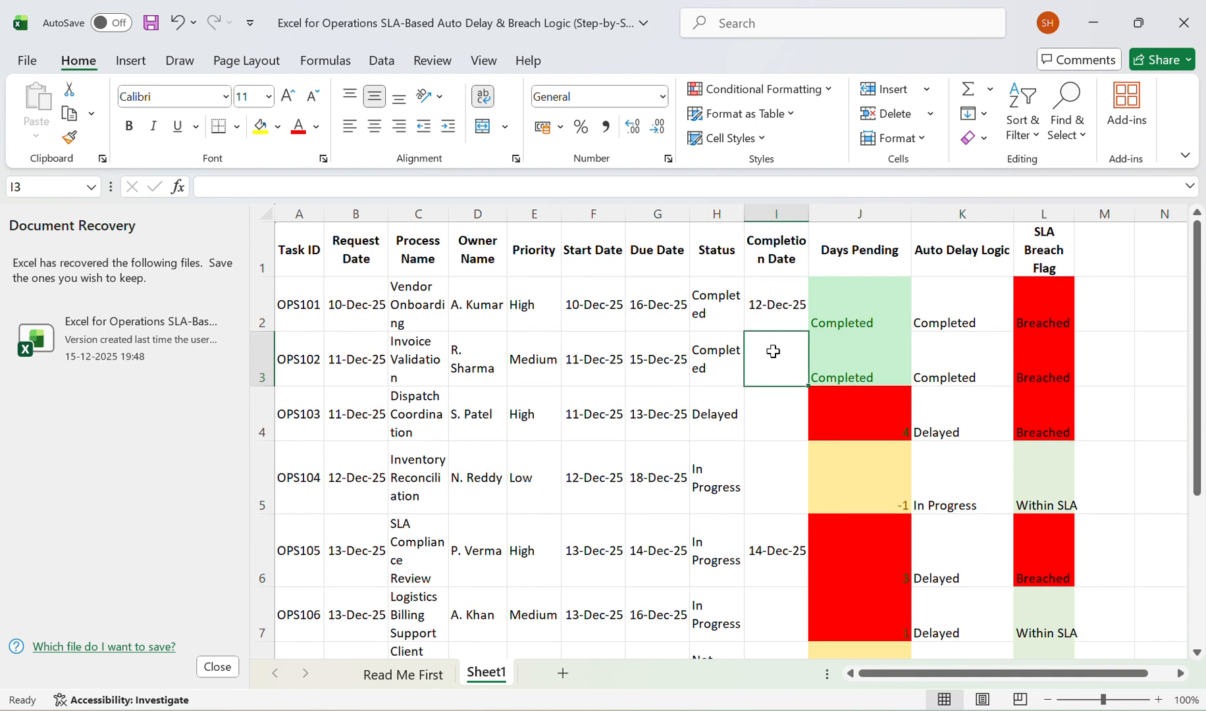
Step: Enter 13-DEC-25 as the Completion Date of task OPS102 in I3 and check the colour coding down the remaining task rows
{"action": "type", "text": "13-DEC-25"}
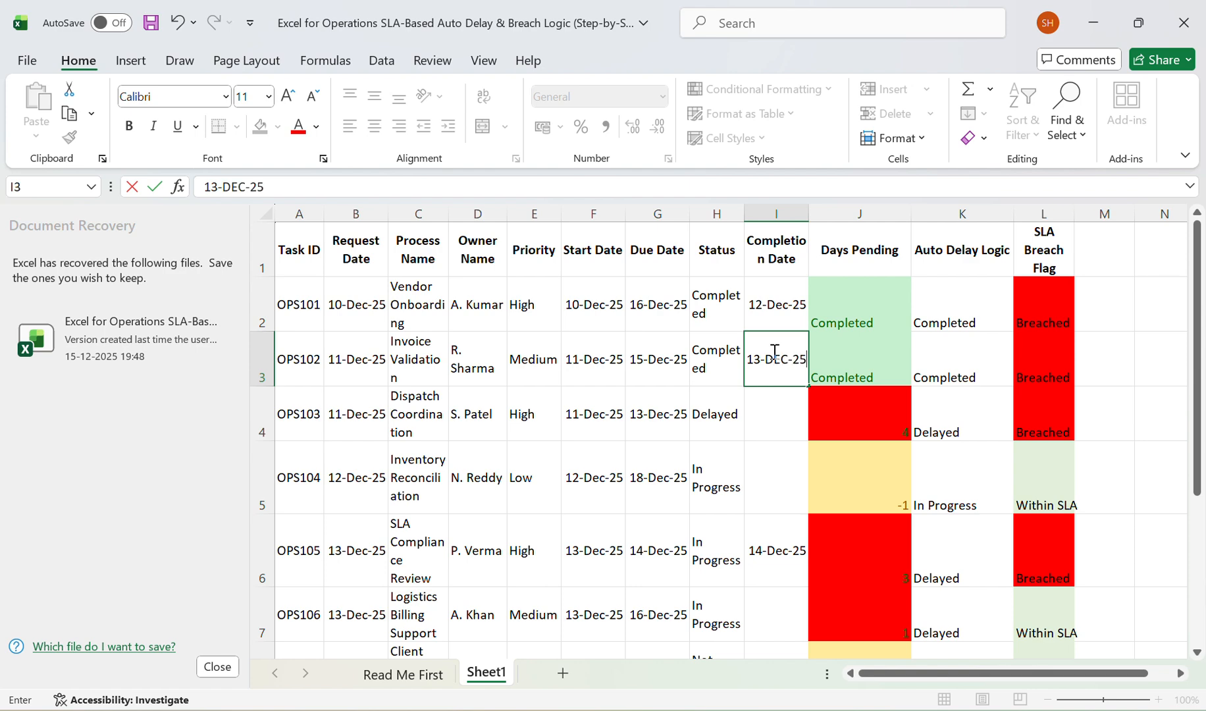
{"action": "key", "text": "Return"}
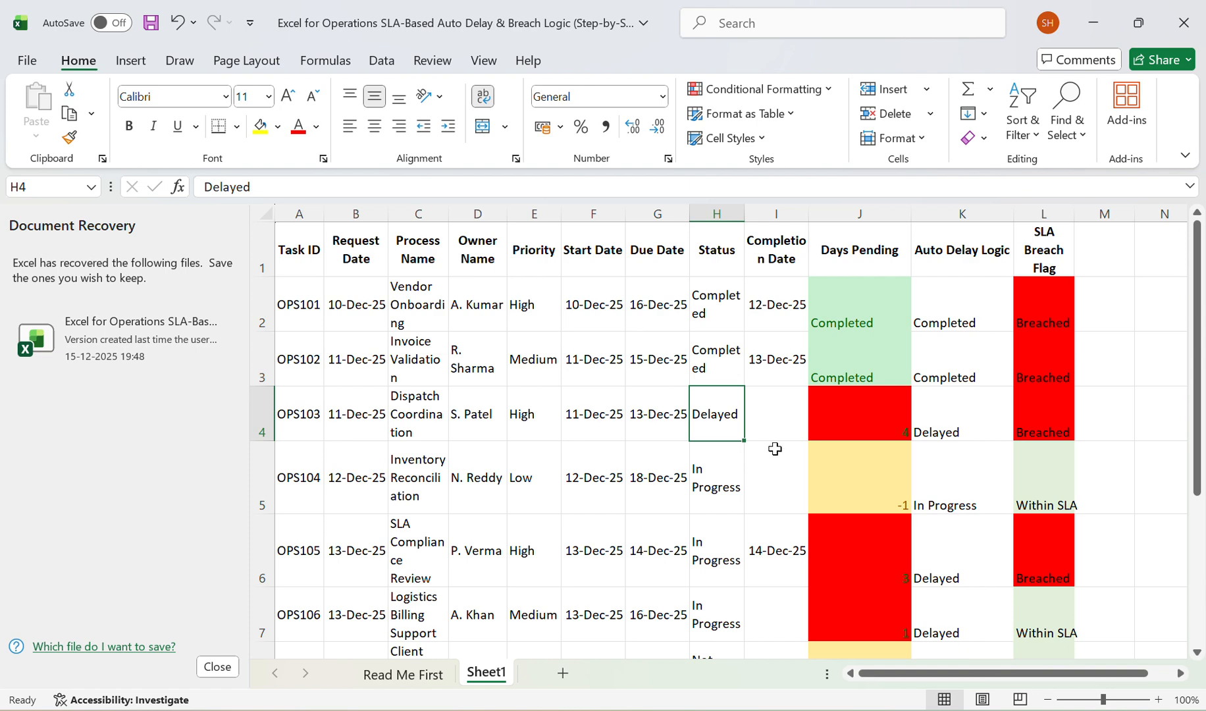
{"action": "scroll", "coordinate": [796, 463], "scroll_direction": "down", "scroll_amount": 2}
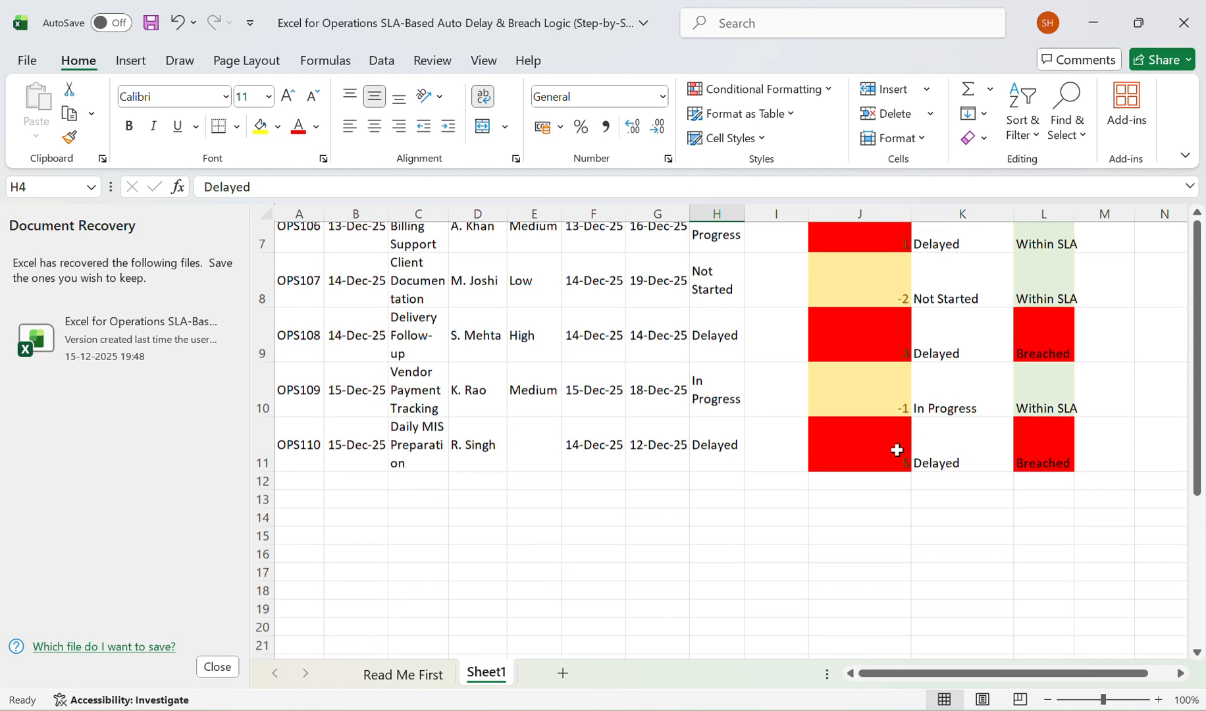
{"action": "scroll", "coordinate": [843, 547], "scroll_direction": "up", "scroll_amount": 2}
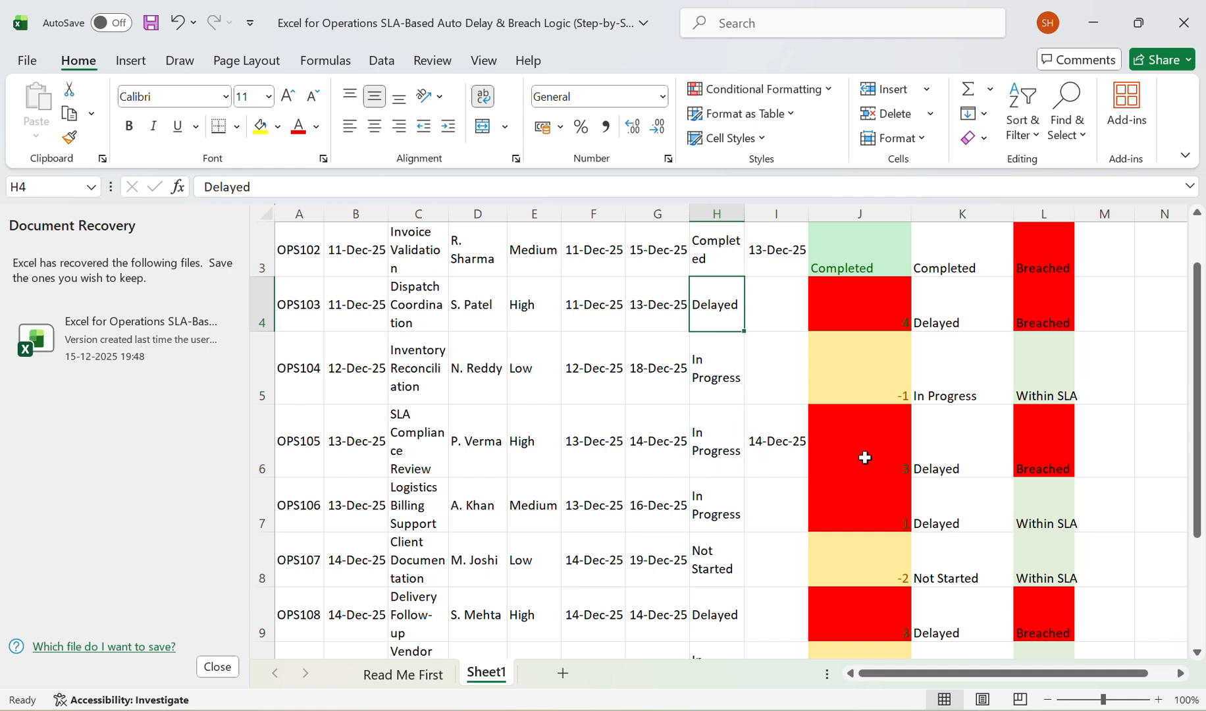
Step: Set the Status of task OPS105 in H6 to Completed and review the colour coding from the first task row
{"action": "left_click", "coordinate": [731, 455]}
{"action": "type", "text": "completed"}
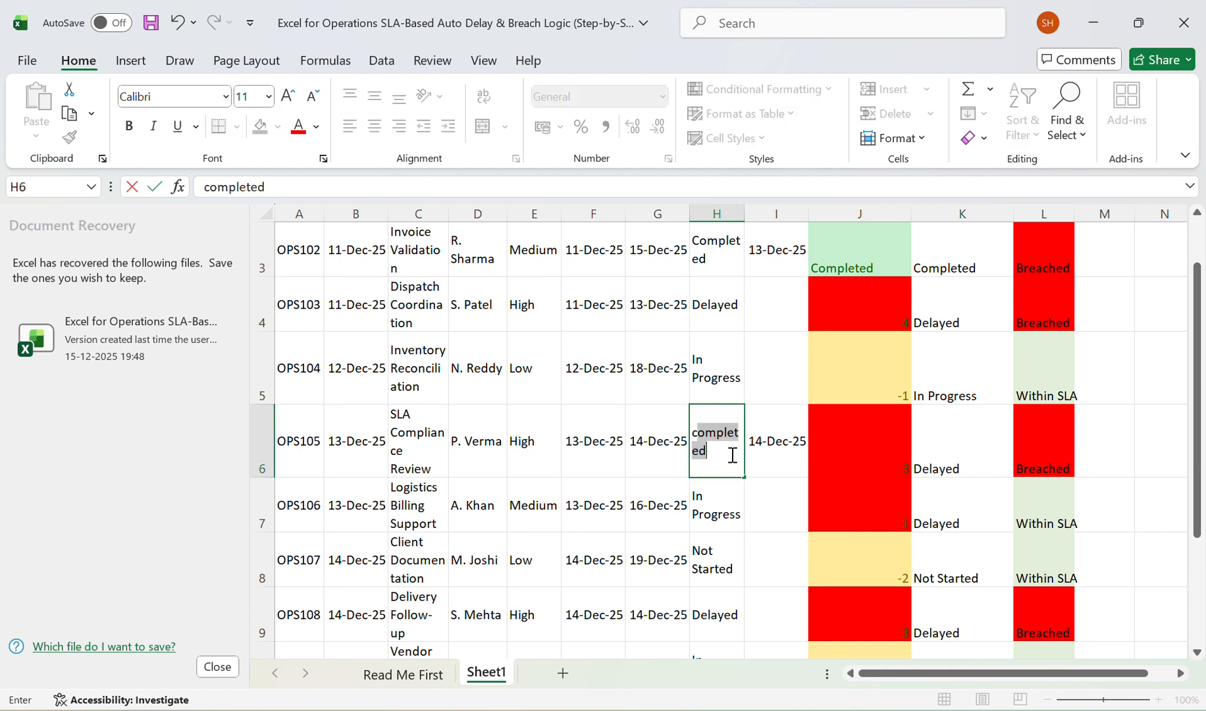
{"action": "key", "text": "Tab"}
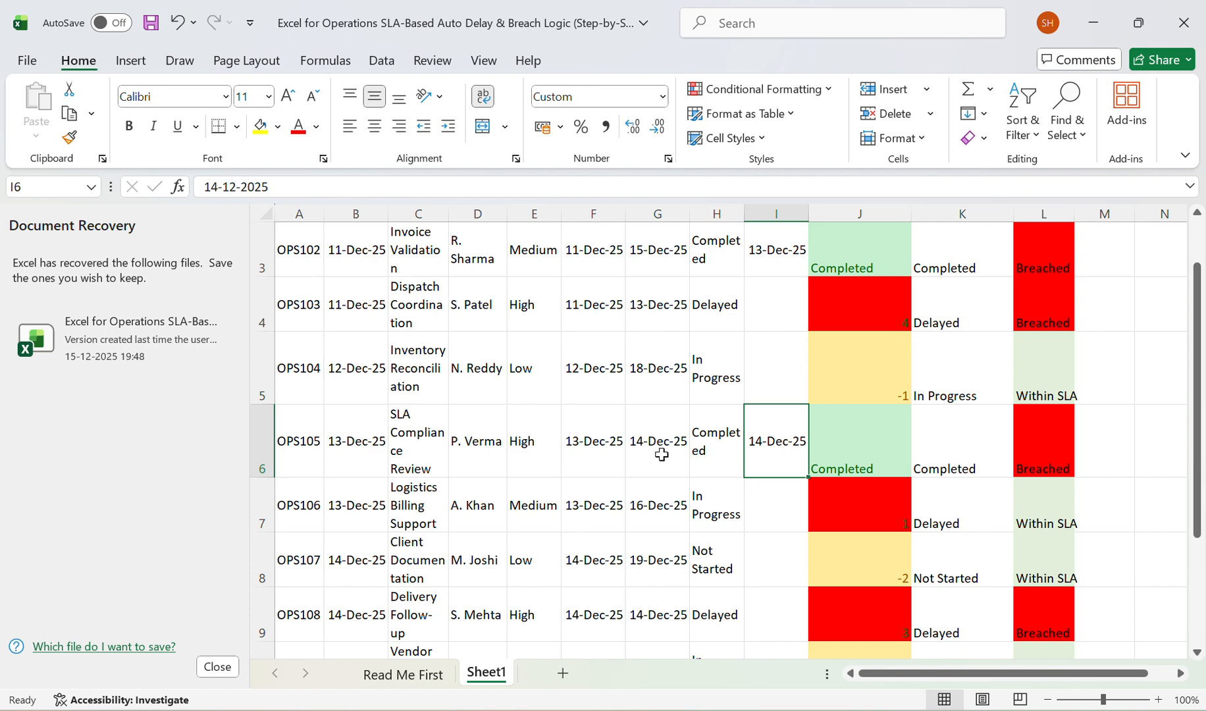
{"action": "scroll", "coordinate": [655, 451], "scroll_direction": "up", "scroll_amount": 3}
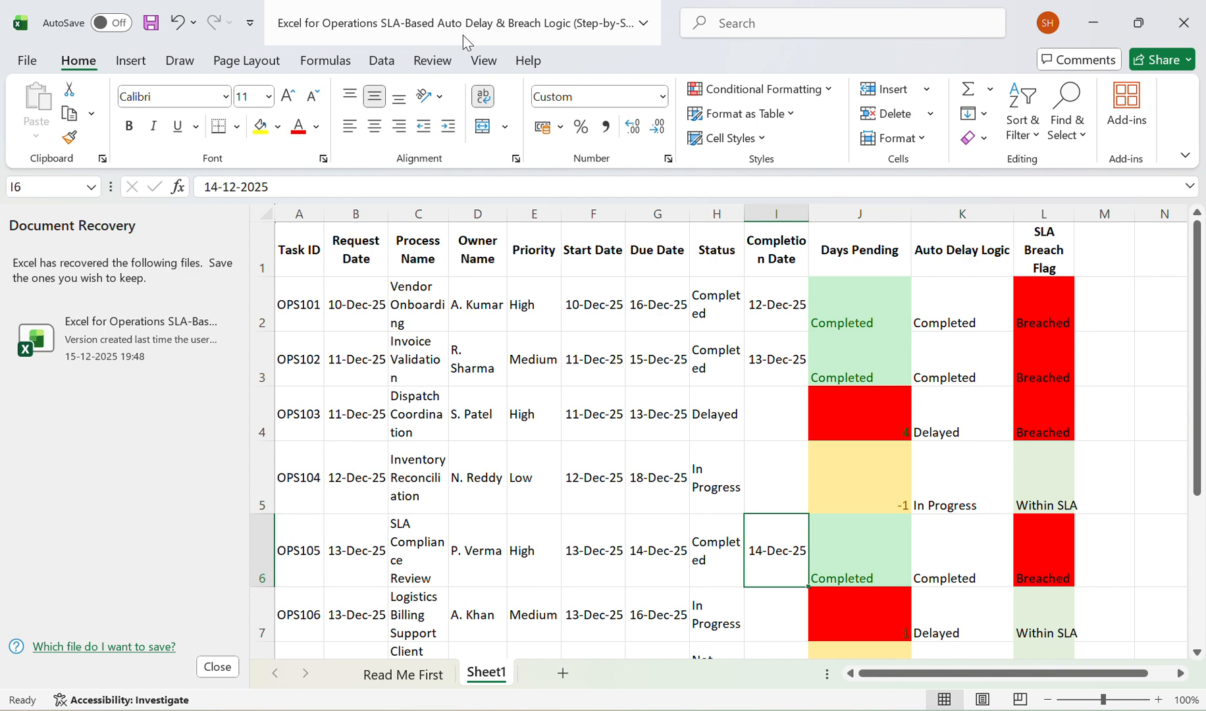
{"action": "left_click", "coordinate": [505, 30]}
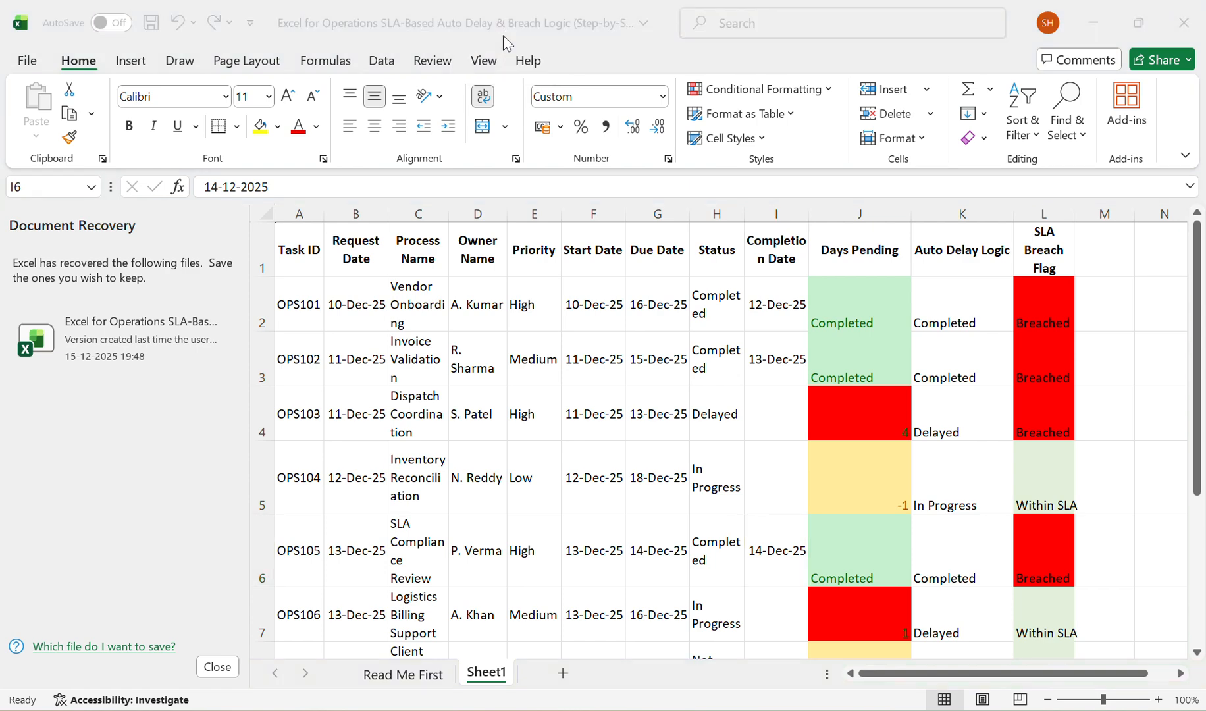